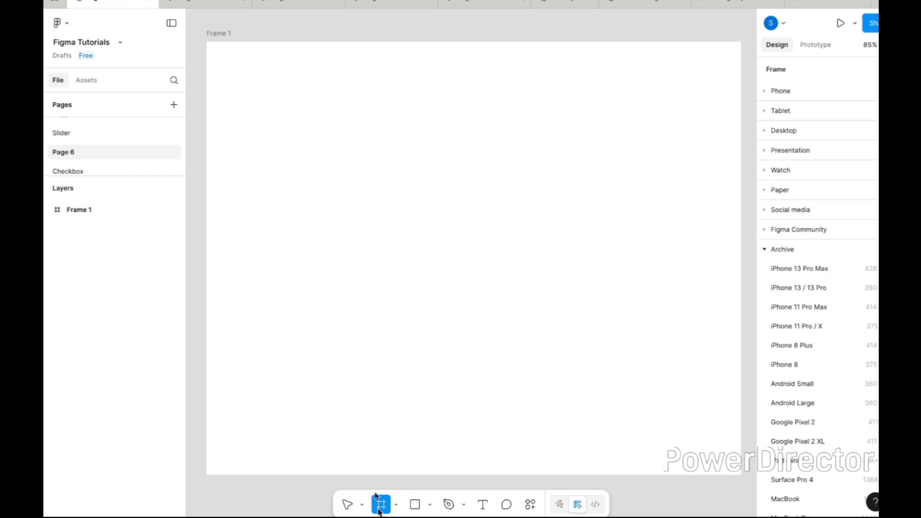
# Draw a thin frame about 487 × 22 inside Frame 1 and fill it with light blue E2F0FE.
pyautogui.moveTo(356, 227); pyautogui.dragTo(603, 238)
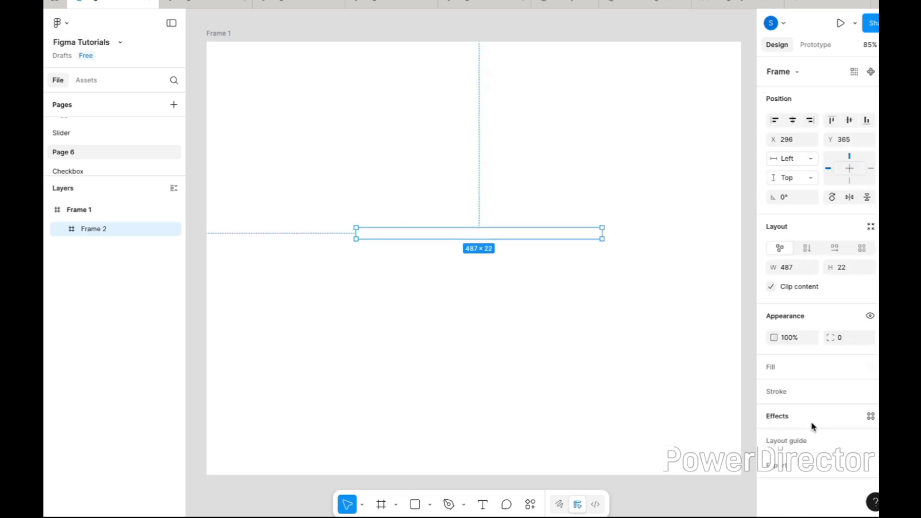
pyautogui.click(778, 368)
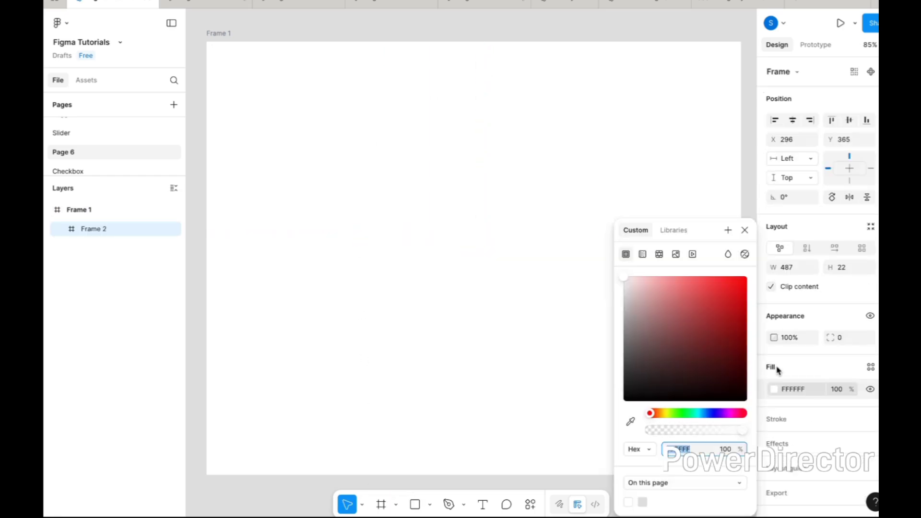
pyautogui.click(704, 414)
pyautogui.moveTo(698, 290); pyautogui.dragTo(638, 284)
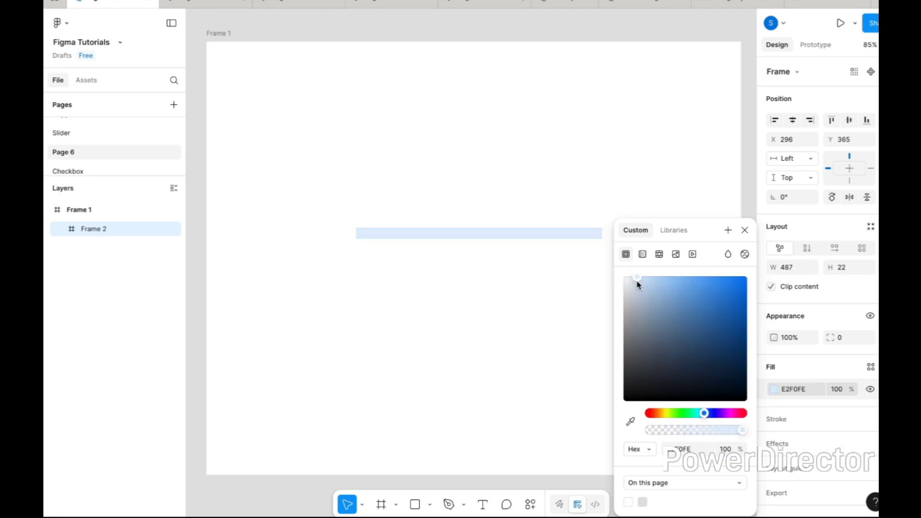
pyautogui.click(579, 292)
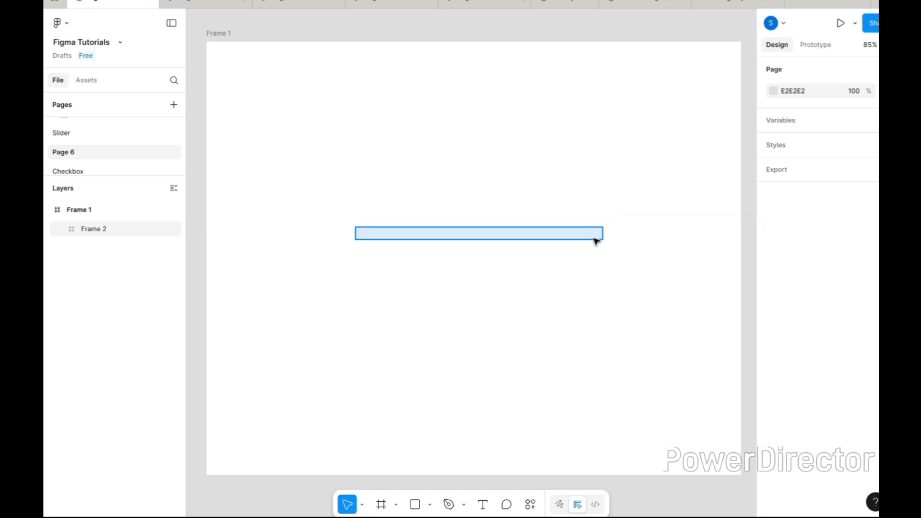
# Round the light blue frame's corners with a radius of 100.
pyautogui.click(597, 238)
pyautogui.click(843, 339)
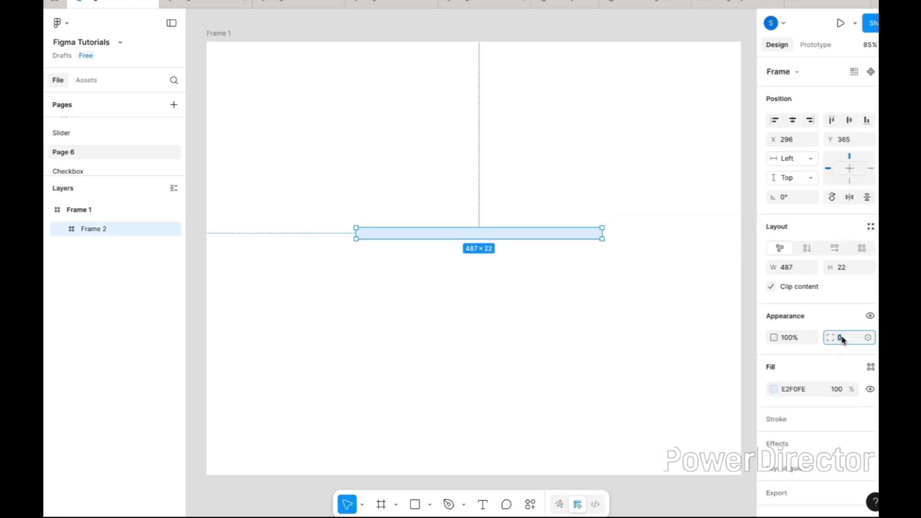
pyautogui.write('100')
pyautogui.press('Return')
# Resize the light blue frame to a width of 400 and a height of 16.
pyautogui.click(788, 269)
pyautogui.write('40')
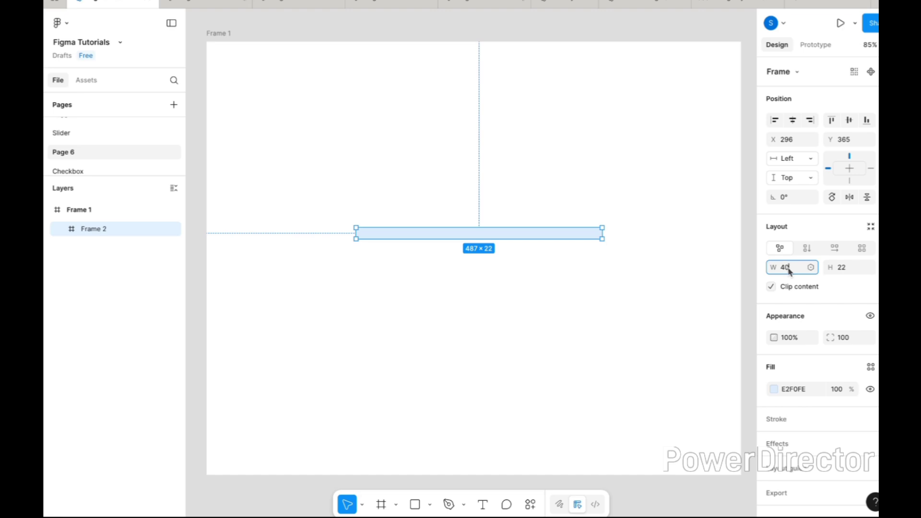
pyautogui.write('0')
pyautogui.press('Return')
pyautogui.click(843, 269)
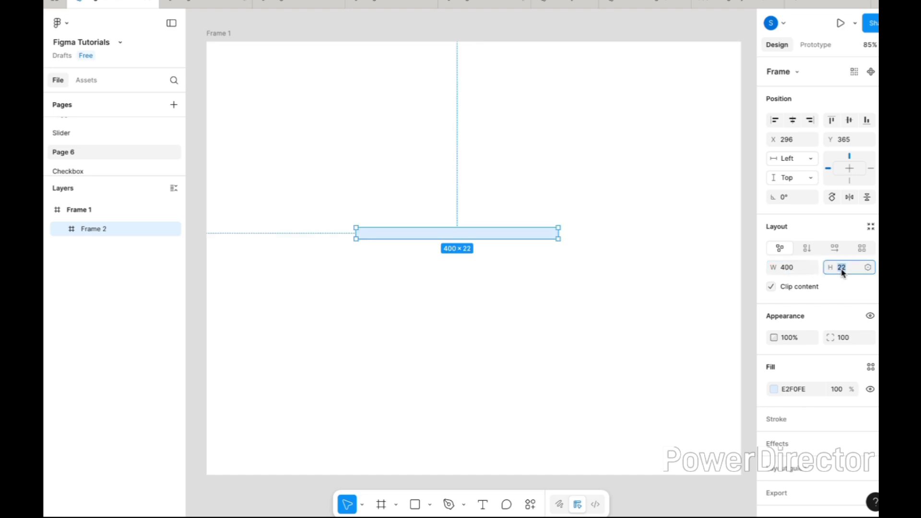
pyautogui.write('16')
pyautogui.press('Return')
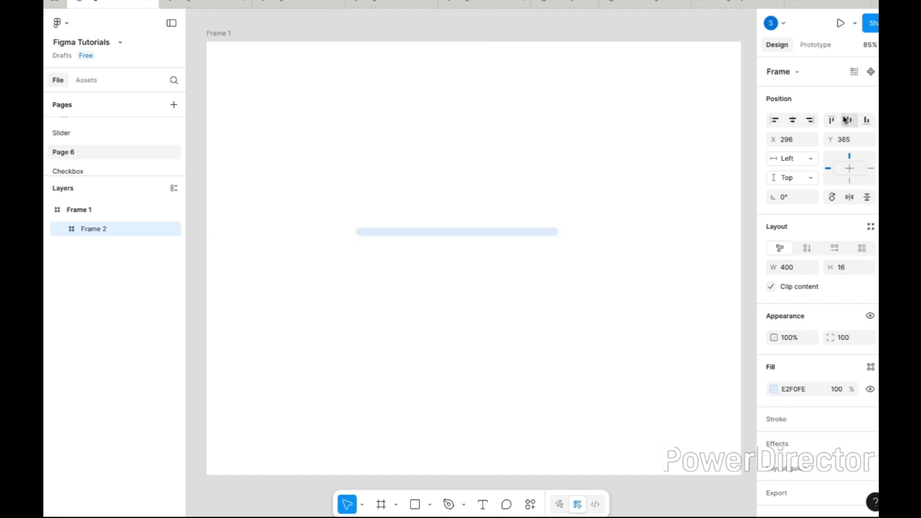
# Centre the light blue bar horizontally and vertically within Frame 1.
pyautogui.click(793, 120)
pyautogui.click(850, 121)
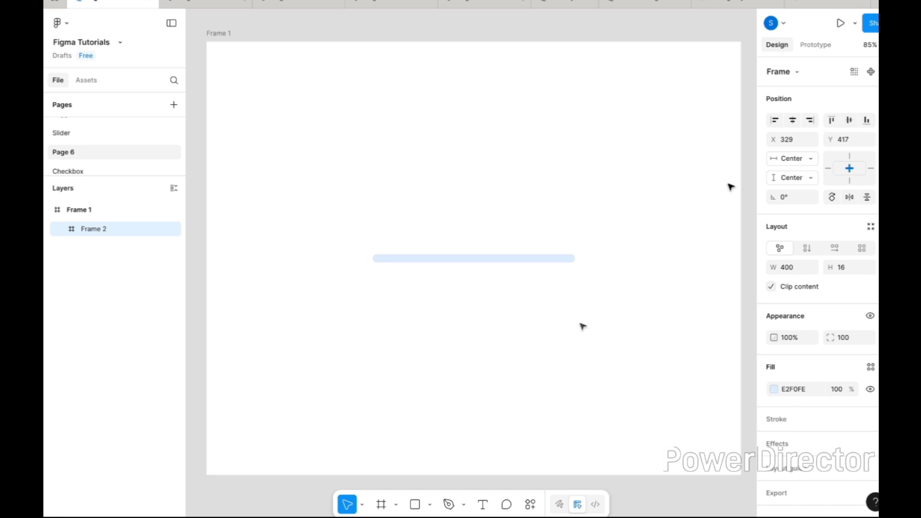
pyautogui.click(434, 484)
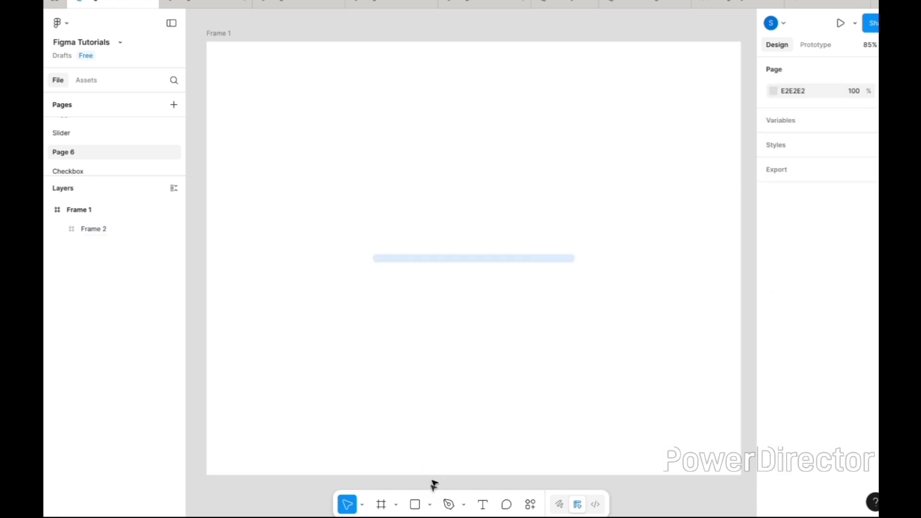
# Draw a rectangle above the light blue bar and set its size to 420 × 24.
pyautogui.click(430, 505)
pyautogui.click(429, 389)
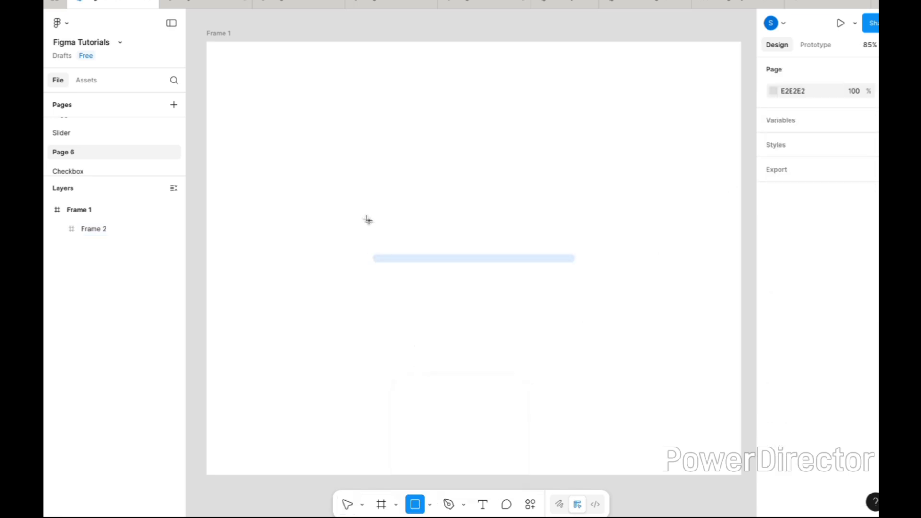
pyautogui.moveTo(360, 207); pyautogui.dragTo(581, 226)
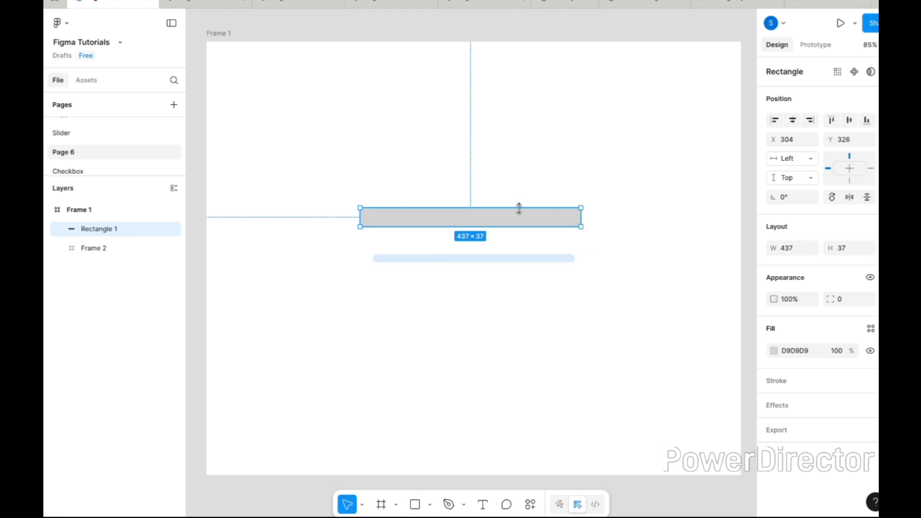
pyautogui.click(799, 250)
pyautogui.press('Return')
pyautogui.click(847, 249)
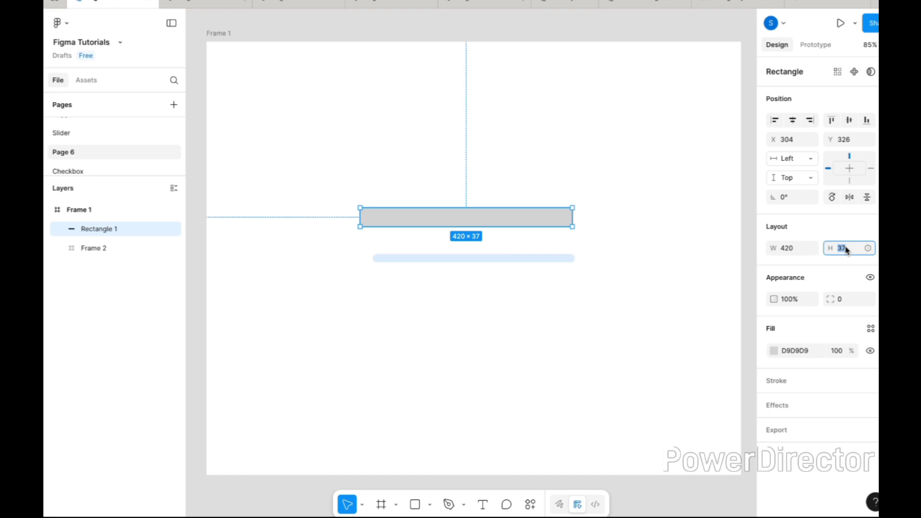
pyautogui.write('24')
pyautogui.press('Return')
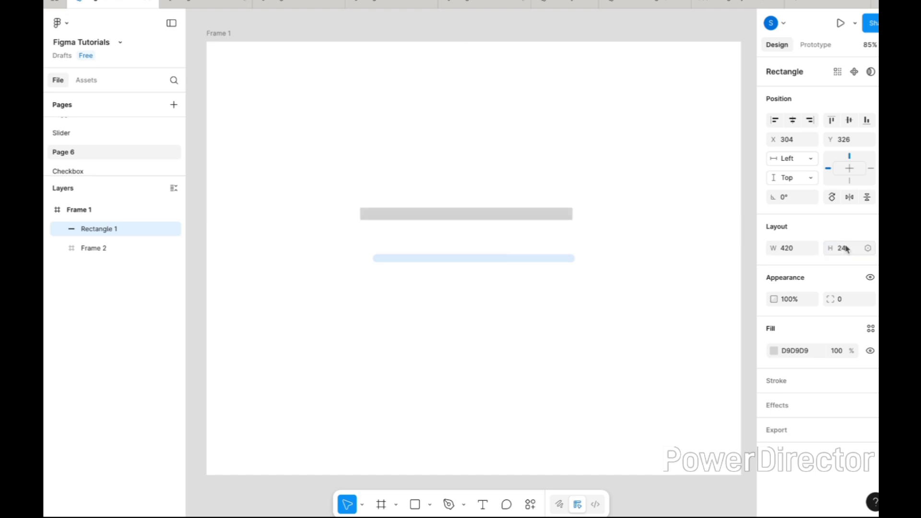
# Centre the rectangle horizontally in Frame 1 and set its corner radius to 100.
pyautogui.click(793, 120)
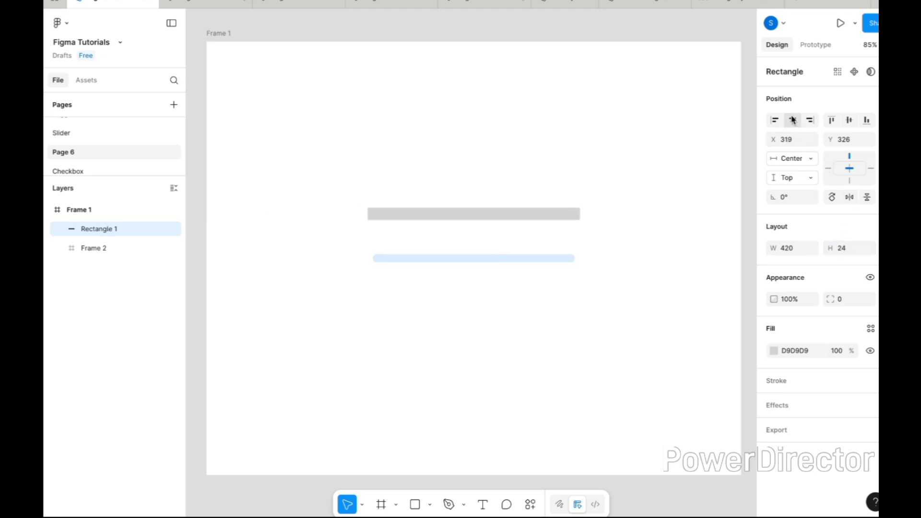
pyautogui.click(847, 302)
pyautogui.write('10')
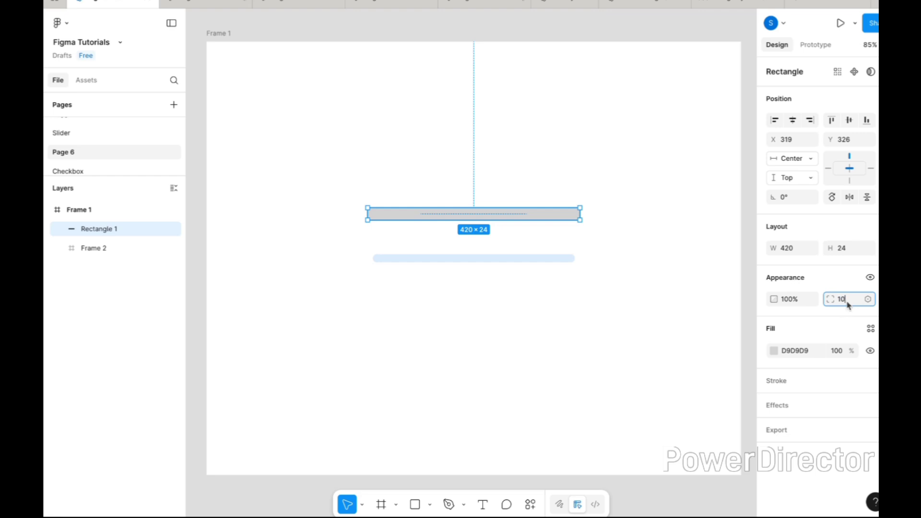
pyautogui.write('0')
# Fill the rectangle with bright blue 31B0FF.
pyautogui.click(775, 352)
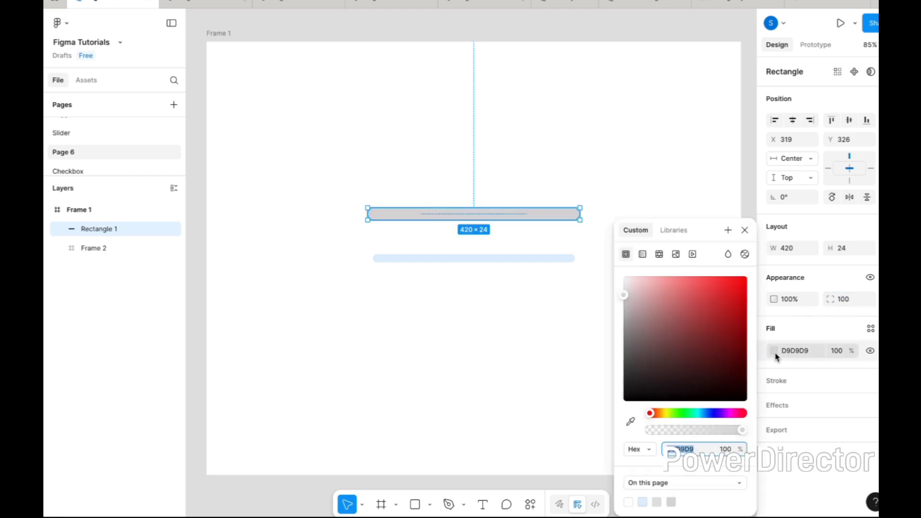
pyautogui.click(703, 414)
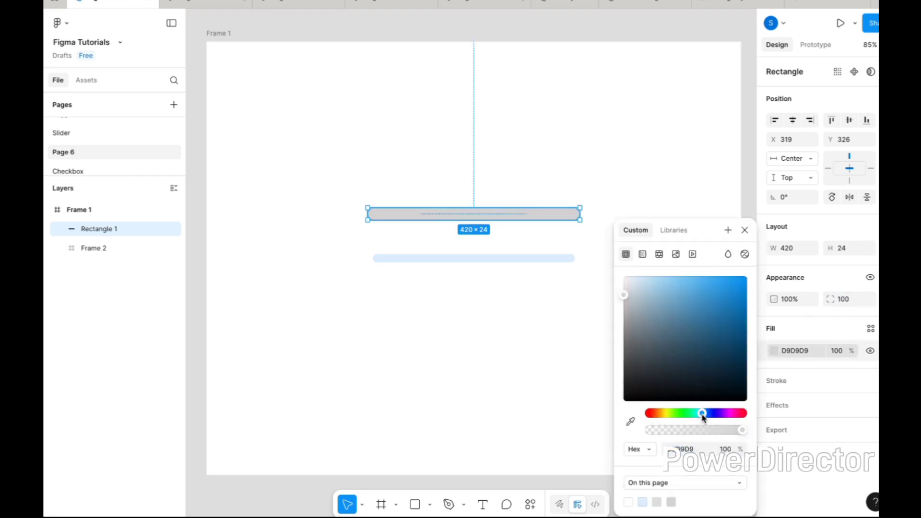
pyautogui.moveTo(728, 295); pyautogui.dragTo(725, 277)
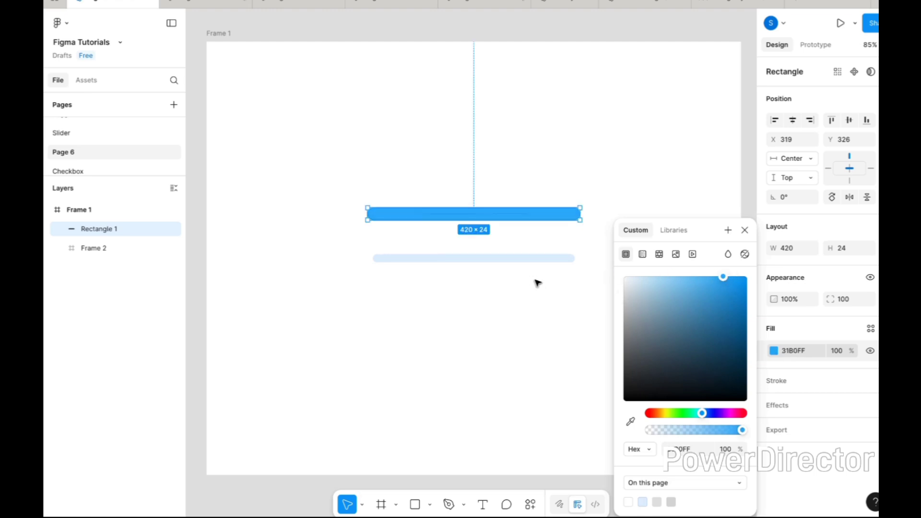
pyautogui.click(529, 310)
# Nest the blue rectangle inside Frame 2 and centre it vertically on the light blue bar.
pyautogui.click(502, 212)
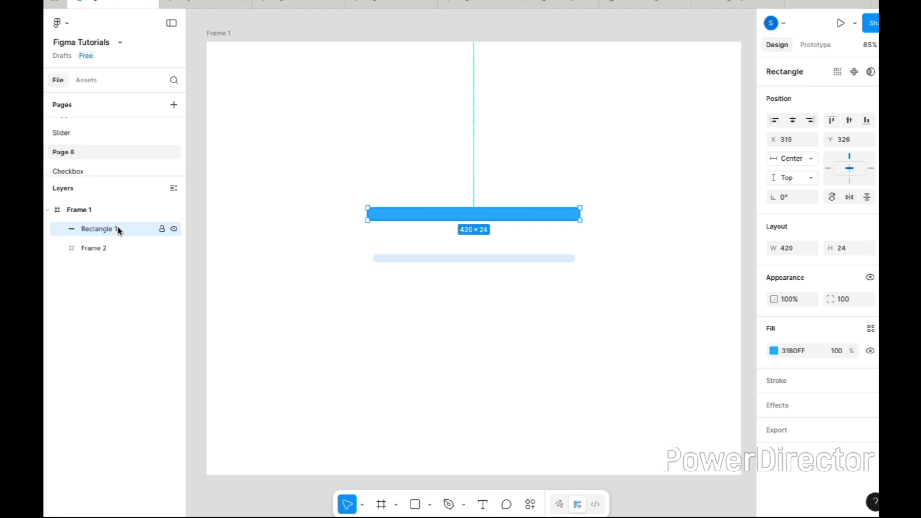
pyautogui.moveTo(100, 250); pyautogui.dragTo(102, 250)
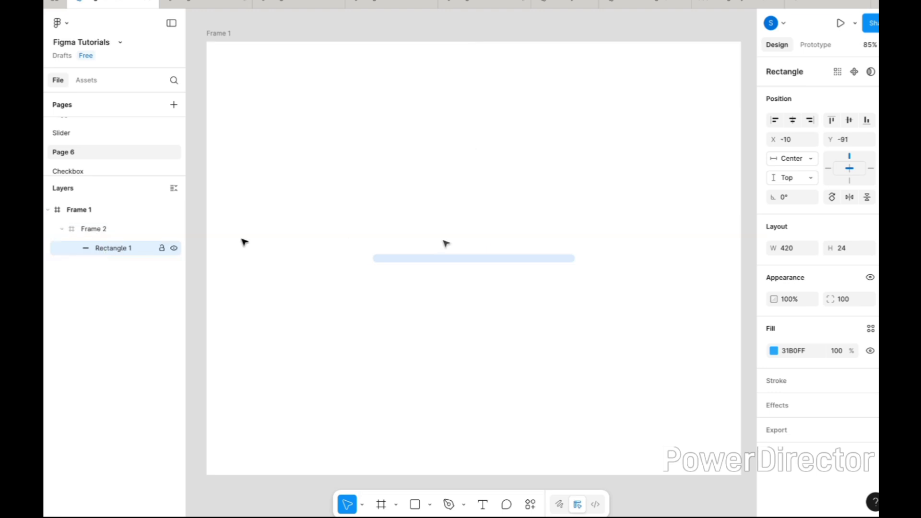
pyautogui.click(849, 120)
# Shift the blue rectangle left inside the bar to X about -403, leaving only its rounded end showing.
pyautogui.scroll(4, 446, 234)
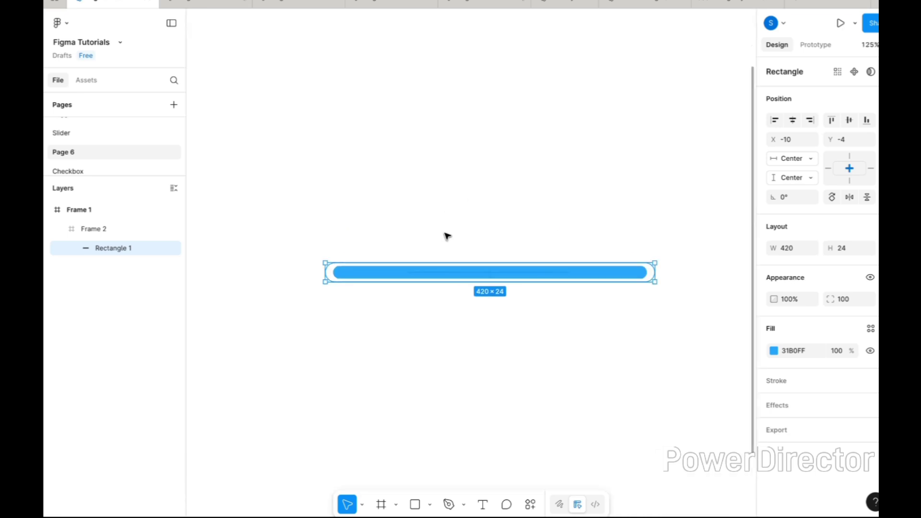
pyautogui.moveTo(592, 278); pyautogui.dragTo(339, 279)
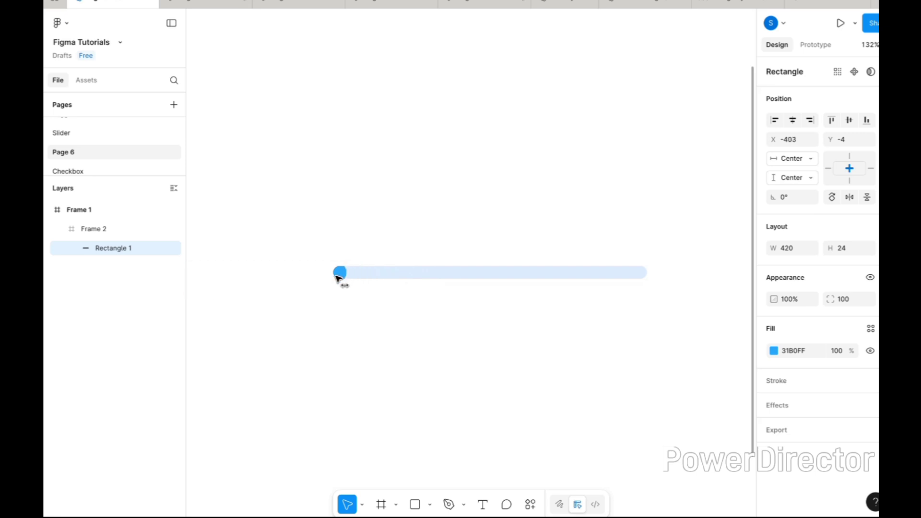
pyautogui.click(337, 311)
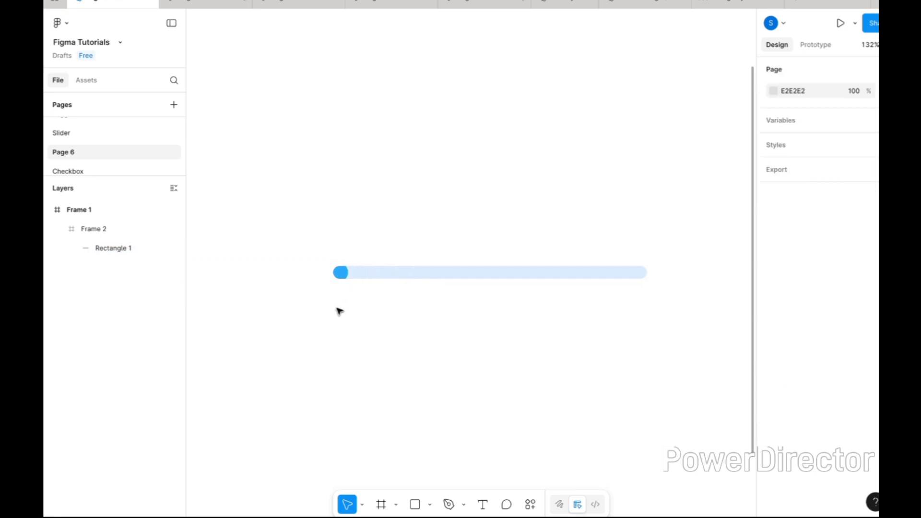
# Add a circle below the bar's left end and set its size to 32 × 32.
pyautogui.scroll(5, 337, 310)
pyautogui.click(415, 505)
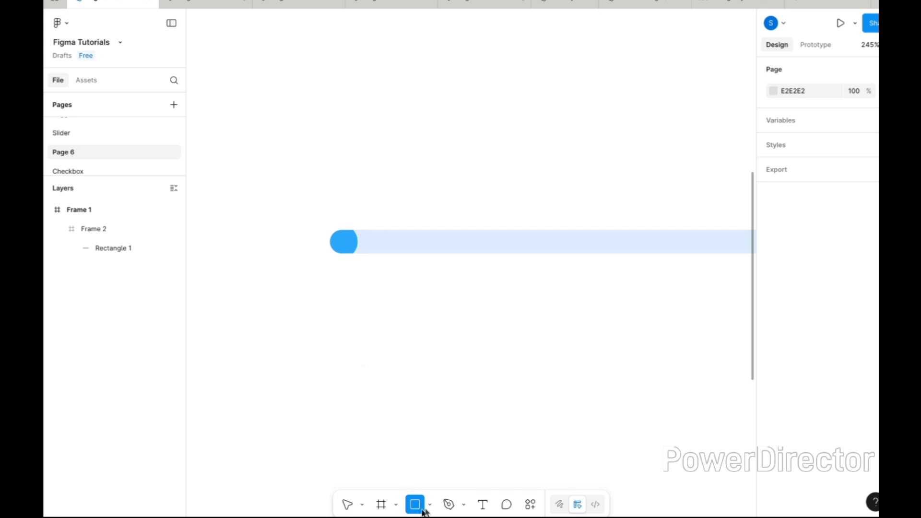
pyautogui.click(430, 505)
pyautogui.click(440, 430)
pyautogui.click(403, 332)
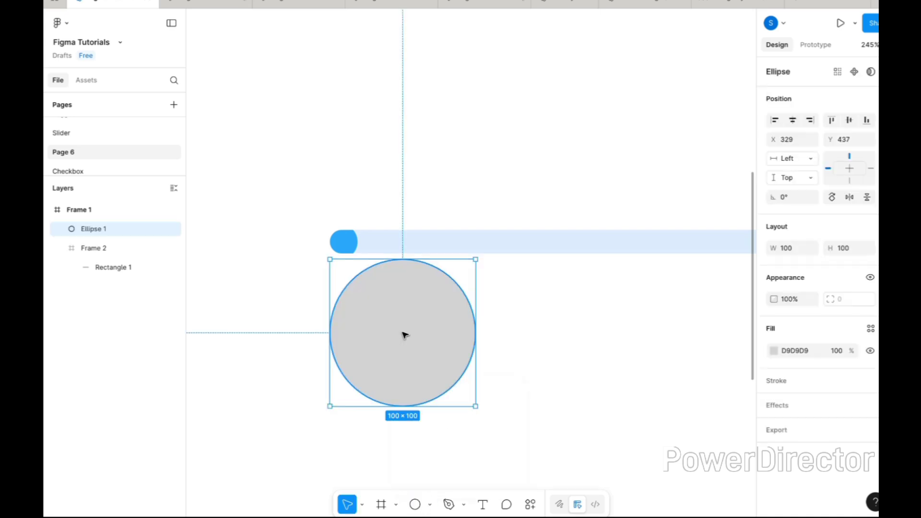
pyautogui.click(797, 250)
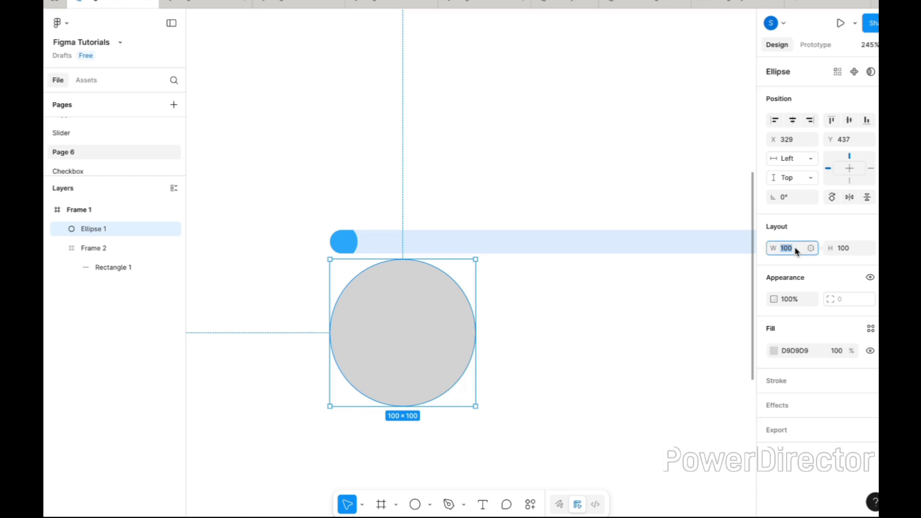
pyautogui.write('32')
pyautogui.press('Return')
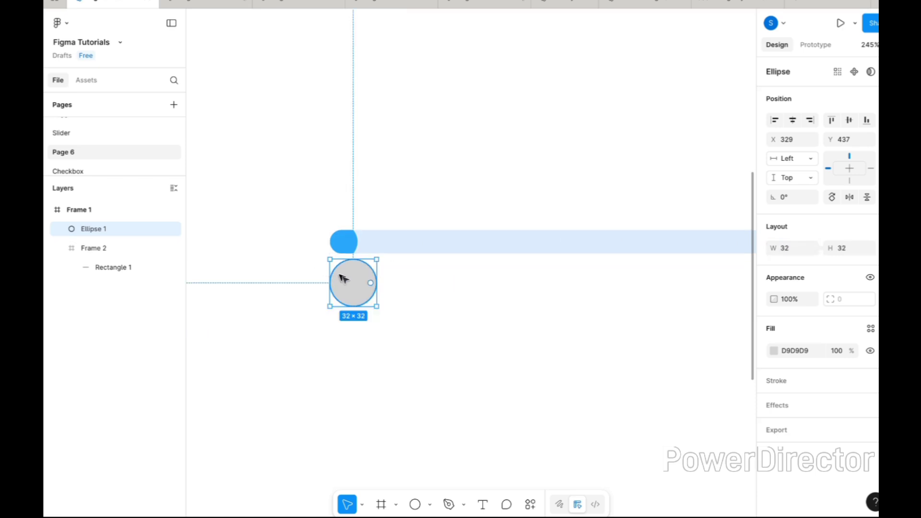
# Move the circle slightly right and down, and sample the blue rectangle's colour 31B0FF as its fill.
pyautogui.moveTo(344, 280); pyautogui.dragTo(366, 287)
pyautogui.press('i')
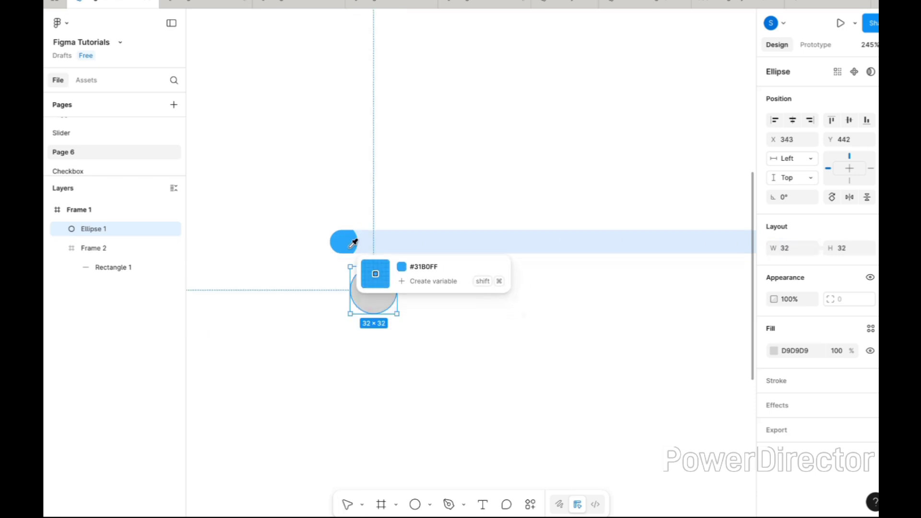
pyautogui.click(345, 239)
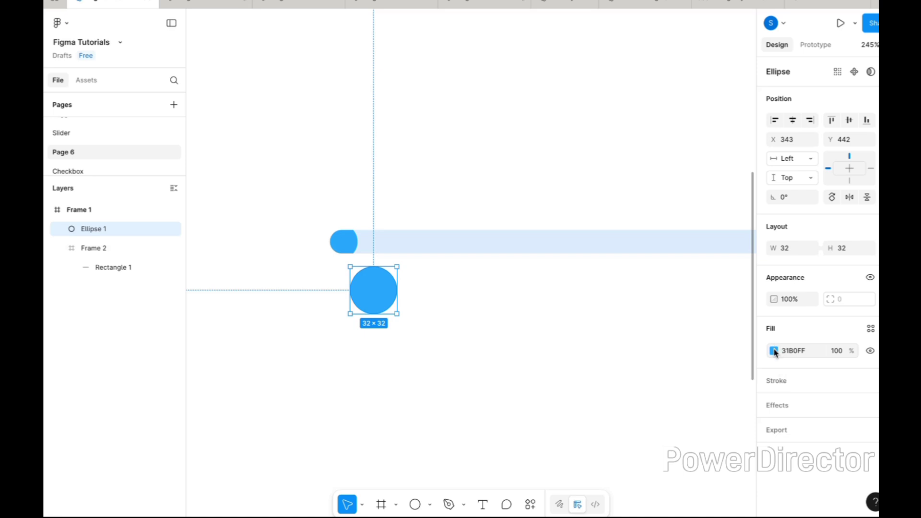
# Change the circle's fill to the lighter blue 3CCBFF.
pyautogui.click(774, 351)
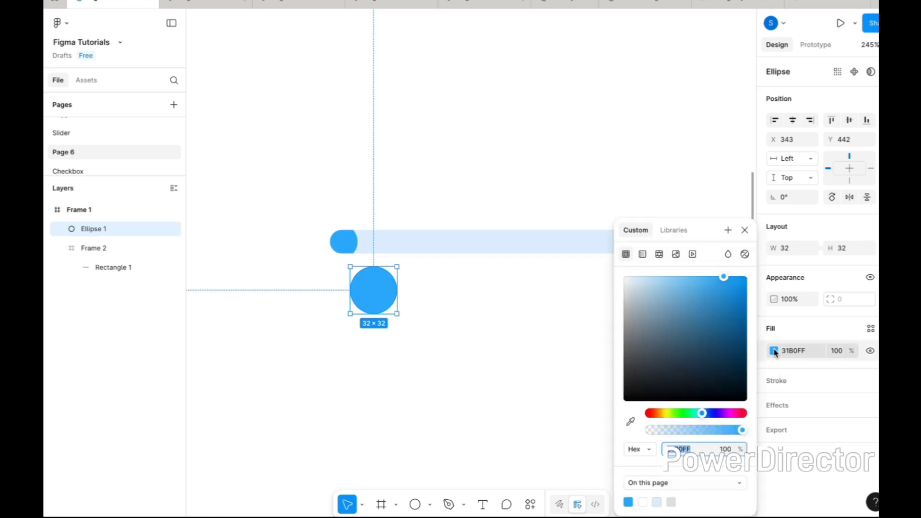
pyautogui.click(702, 416)
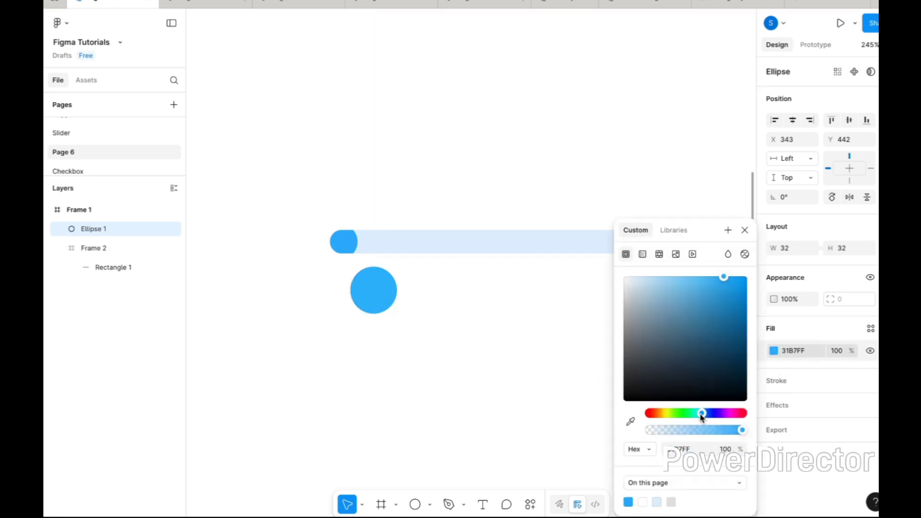
pyautogui.moveTo(702, 415); pyautogui.dragTo(700, 415)
pyautogui.moveTo(724, 278); pyautogui.dragTo(718, 278)
pyautogui.click(490, 317)
# Place the circle over the blue end of the bar at X 343, Y 409, vertically centred on the bar.
pyautogui.moveTo(381, 293); pyautogui.dragTo(377, 246)
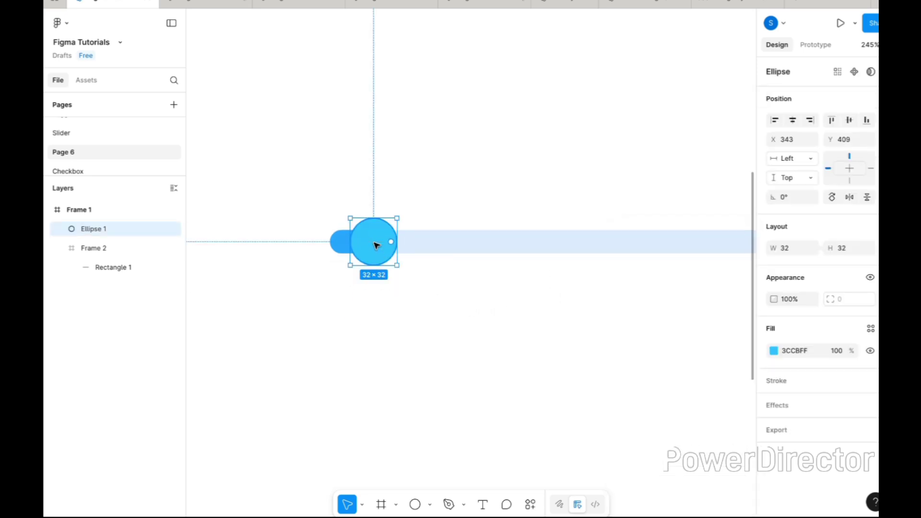
pyautogui.keyDown('shift'); pyautogui.click(336, 242); pyautogui.keyUp('shift')
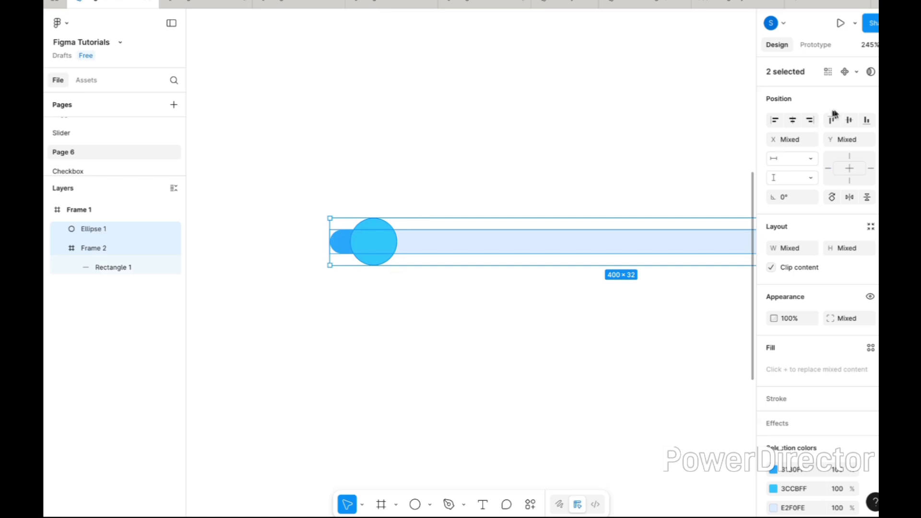
pyautogui.click(351, 191)
# Switch the circle's fill to a linear gradient and set its 100% stop to 3CCBFF.
pyautogui.scroll(3, 353, 191)
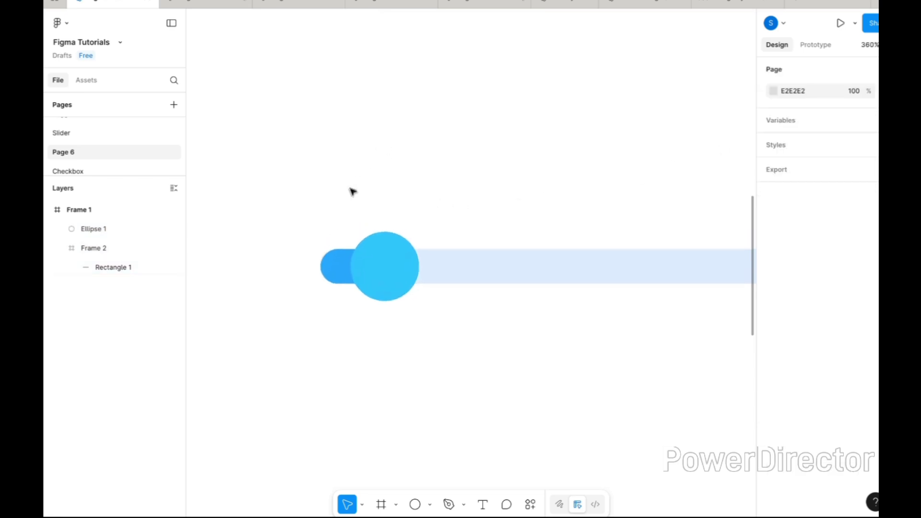
pyautogui.click(408, 278)
pyautogui.click(773, 351)
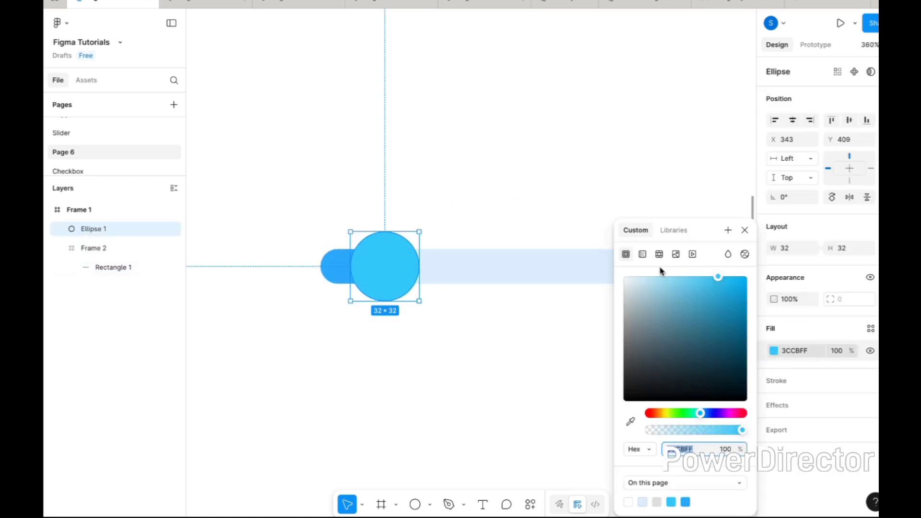
pyautogui.click(643, 253)
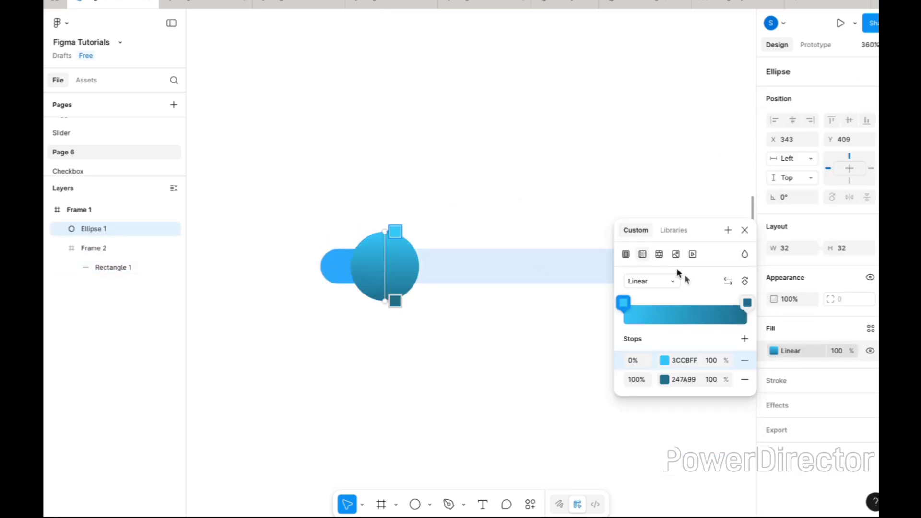
pyautogui.click(689, 361)
pyautogui.hotkey('ctrl', 'c')
pyautogui.click(683, 379)
pyautogui.hotkey('ctrl', 'v')
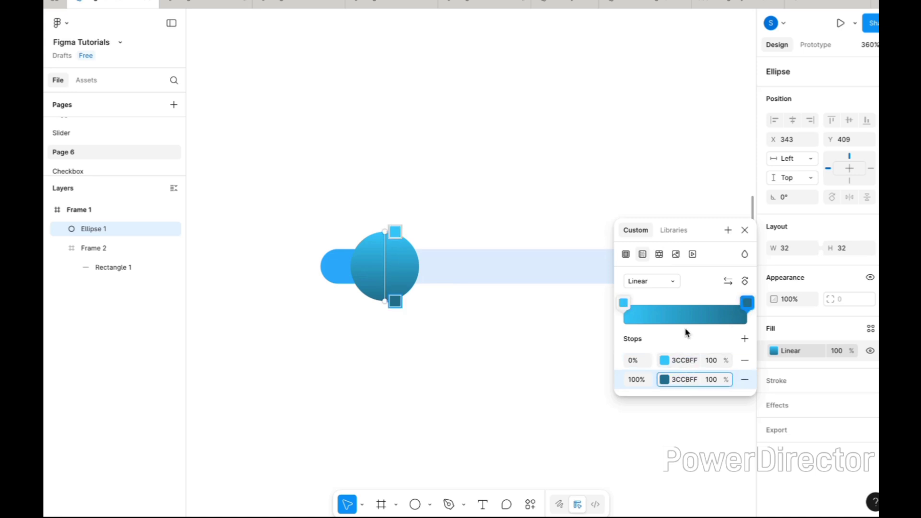
pyautogui.press('Return')
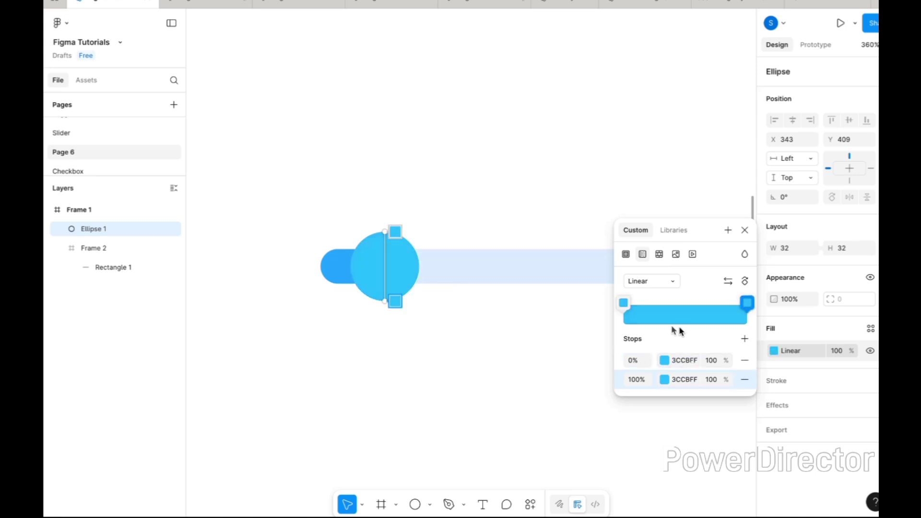
# Recolour the circle's gradient with 21C4FF at the 100% stop and the lighter 66E6FF at the 0% stop.
pyautogui.click(666, 380)
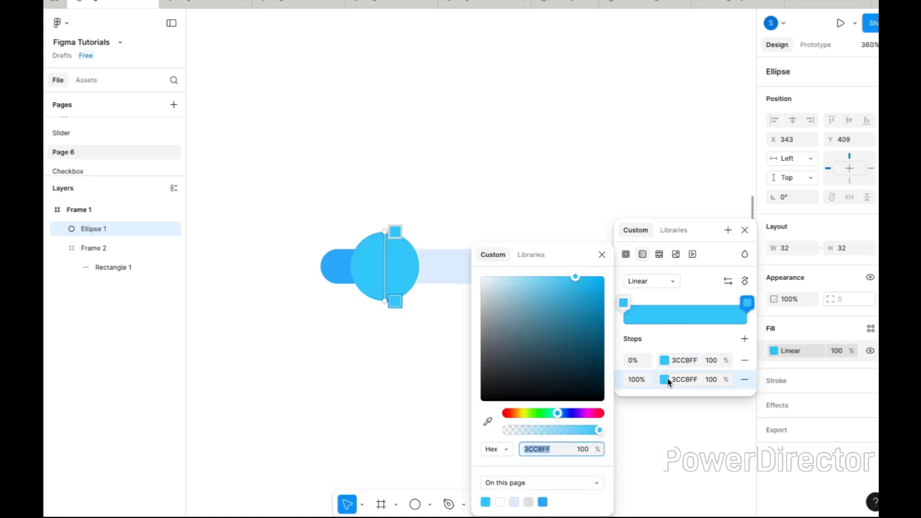
pyautogui.click(589, 282)
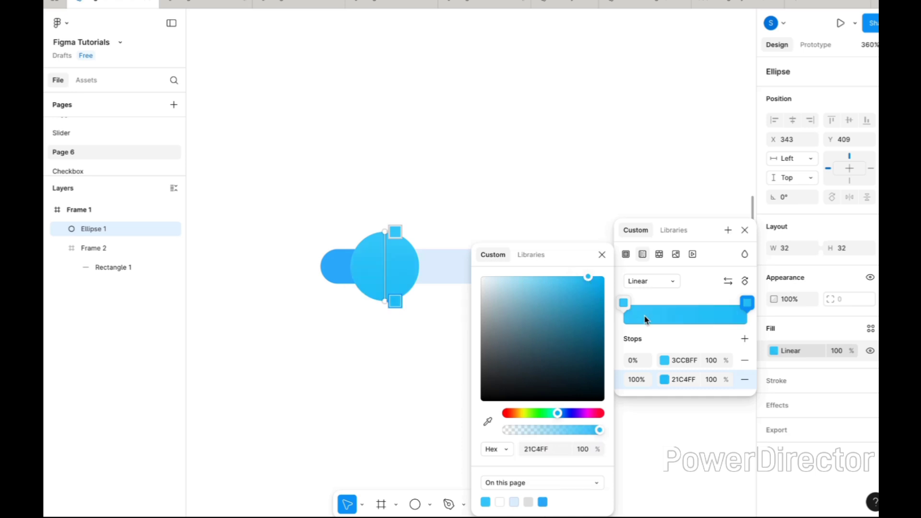
pyautogui.click(665, 360)
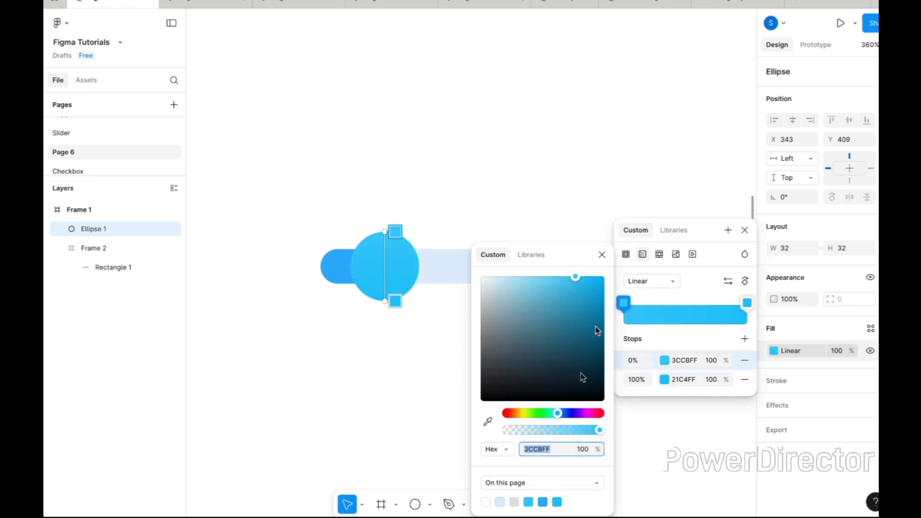
pyautogui.moveTo(574, 279); pyautogui.dragTo(556, 280)
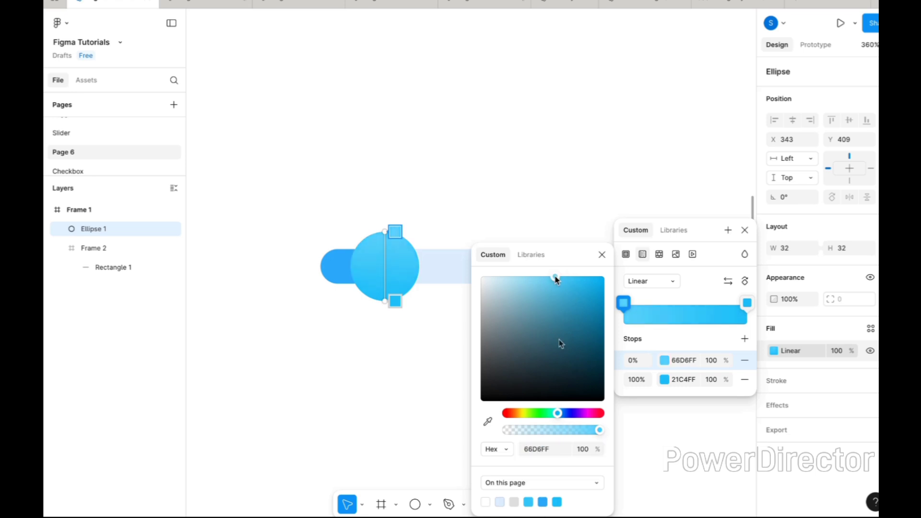
pyautogui.moveTo(557, 418); pyautogui.dragTo(556, 418)
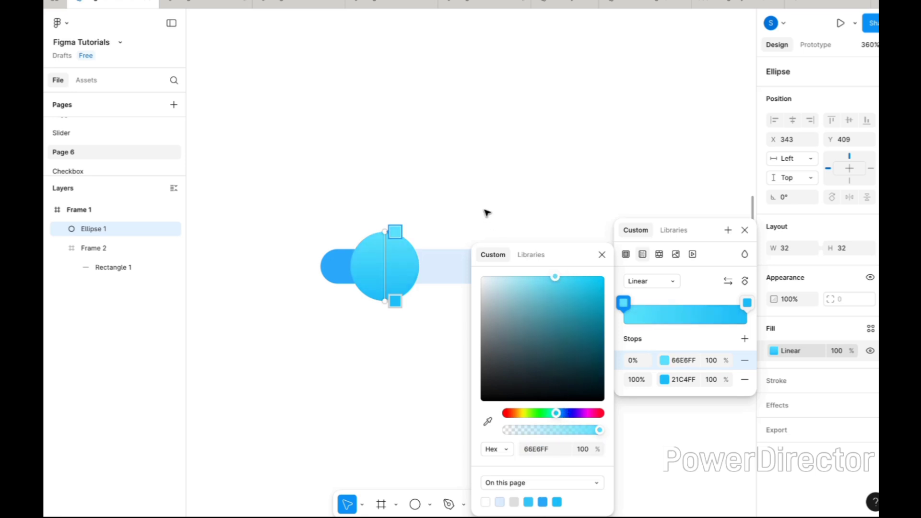
pyautogui.press('Escape')
# Add a drop shadow to the circle with a Y offset of 1 and 16% opacity.
pyautogui.click(814, 406)
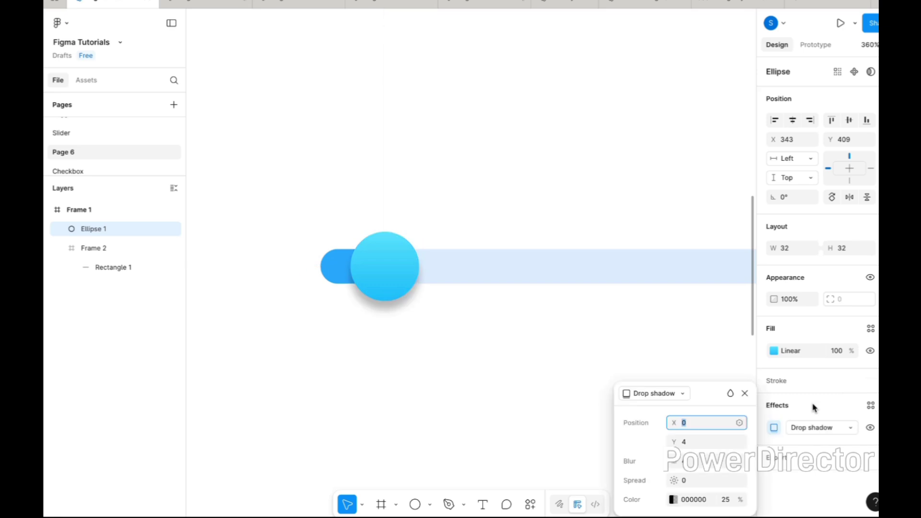
pyautogui.click(685, 441)
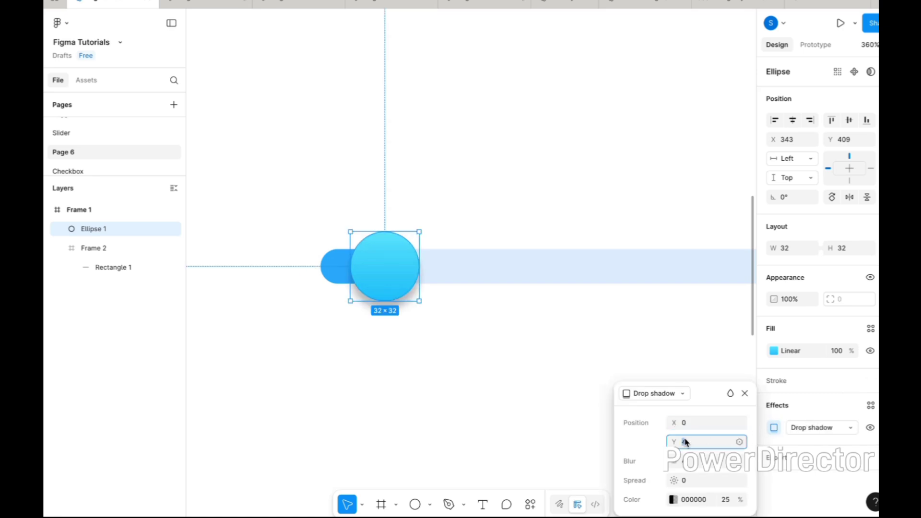
pyautogui.write('1')
pyautogui.press('Return')
pyautogui.click(726, 500)
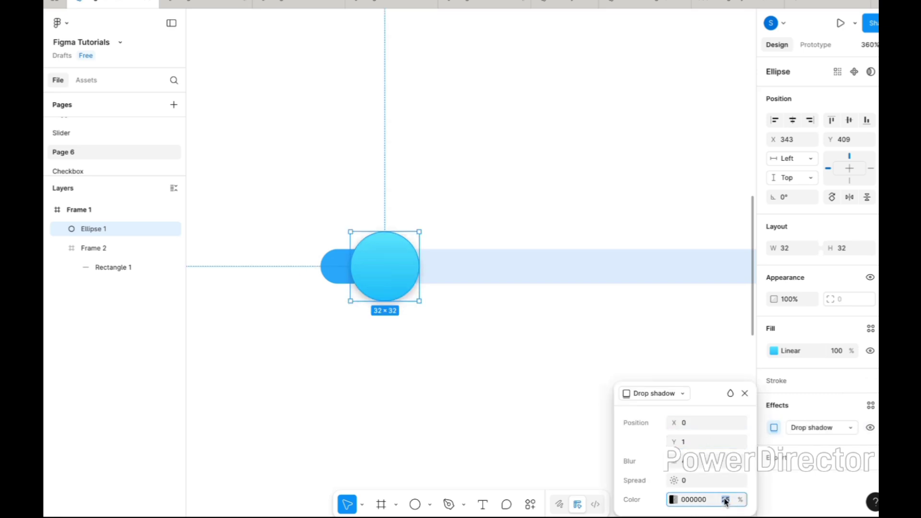
pyautogui.press('Return')
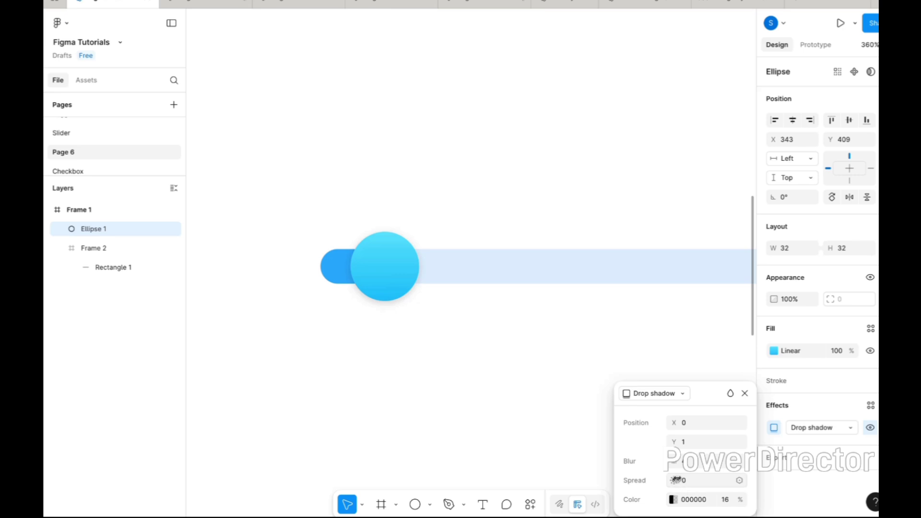
# Change the circle's drop shadow colour to the dark blue 293145.
pyautogui.click(674, 500)
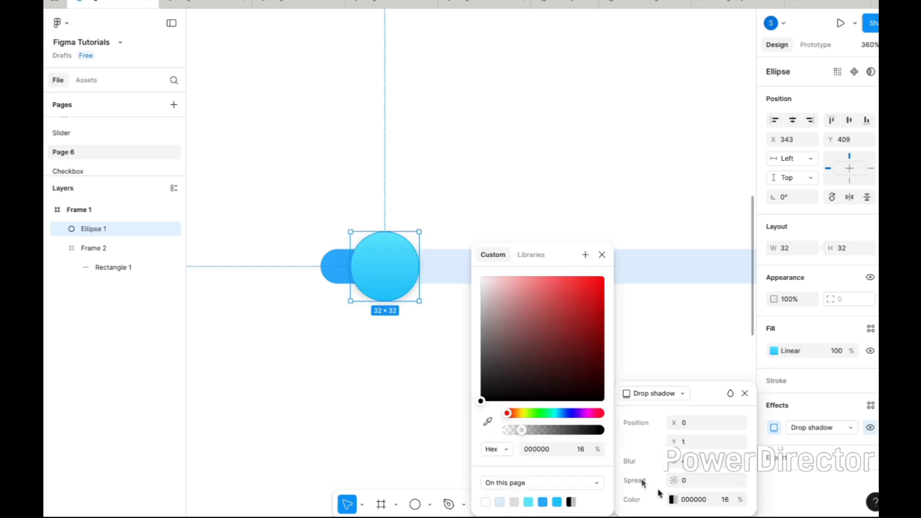
pyautogui.click(565, 415)
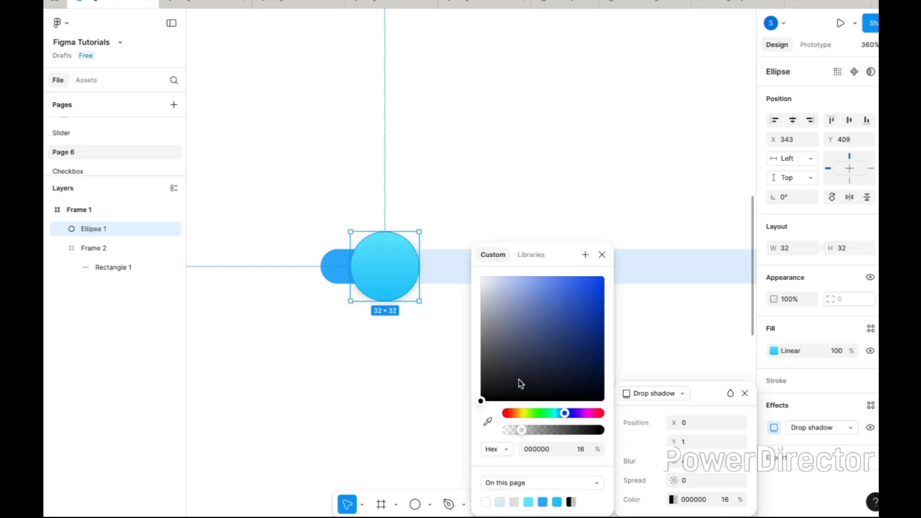
pyautogui.click(519, 377)
pyautogui.click(531, 369)
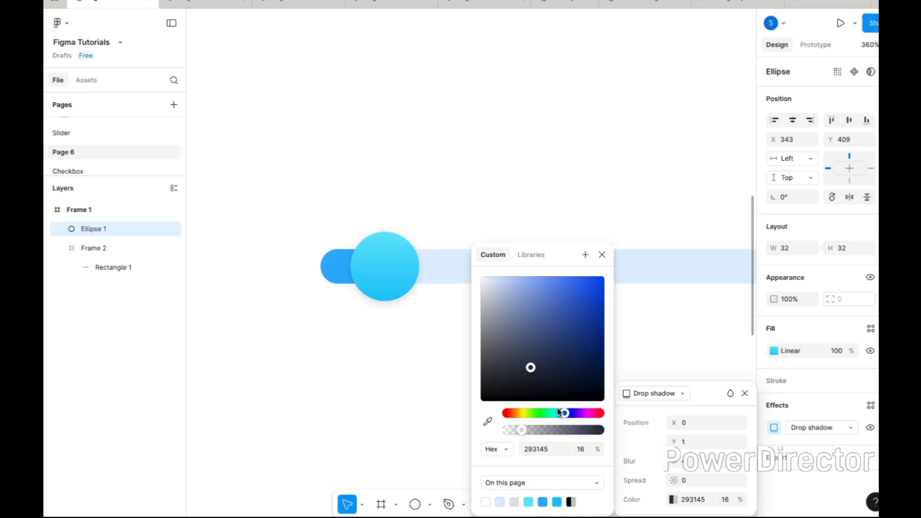
pyautogui.click(448, 364)
# Wrap the circle and the bar frame together in a new frame.
pyautogui.scroll(-5, 448, 364)
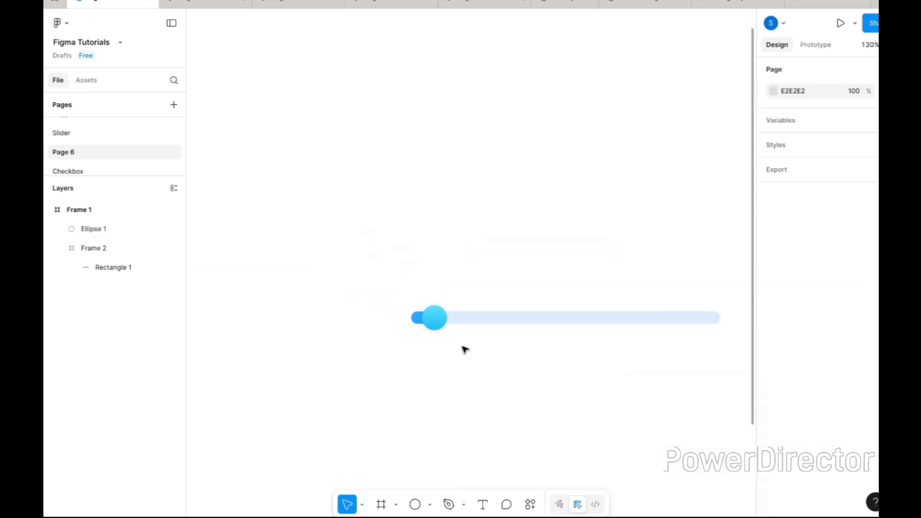
pyautogui.scroll(-2, 463, 348)
pyautogui.scroll(3, 463, 347)
pyautogui.hscroll(1, 463, 348)
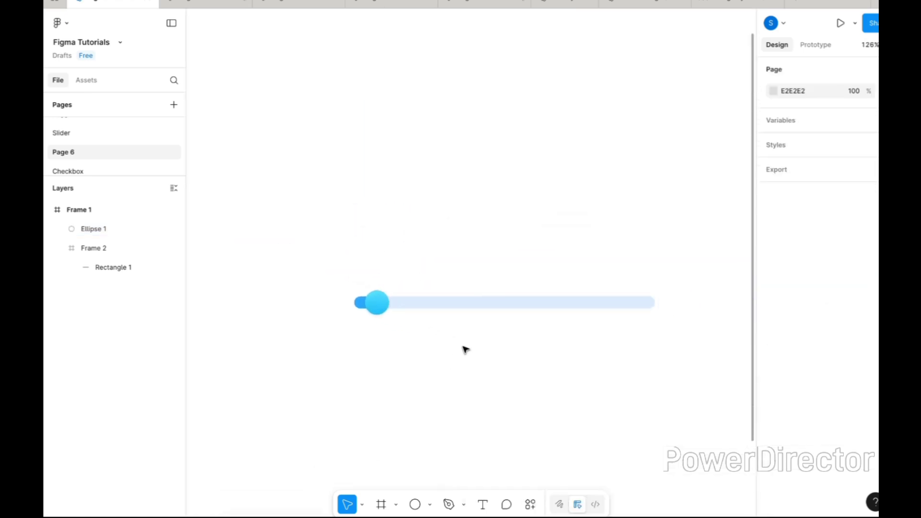
pyautogui.click(379, 303)
pyautogui.keyDown('shift'); pyautogui.click(435, 305); pyautogui.keyUp('shift')
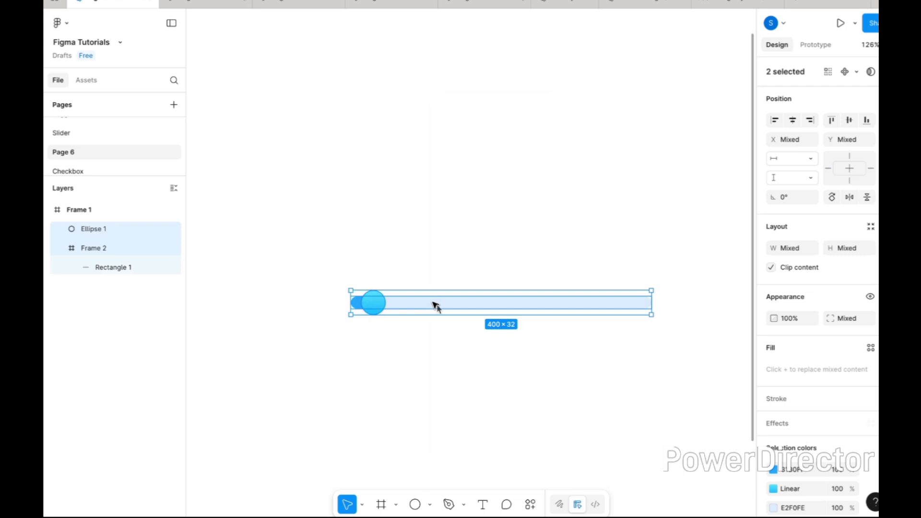
pyautogui.rightClick(435, 306)
pyautogui.click(469, 255)
# Duplicate the slider frame straight below the original, leaving a gap of about 46 px.
pyautogui.scroll(-2, 445, 236)
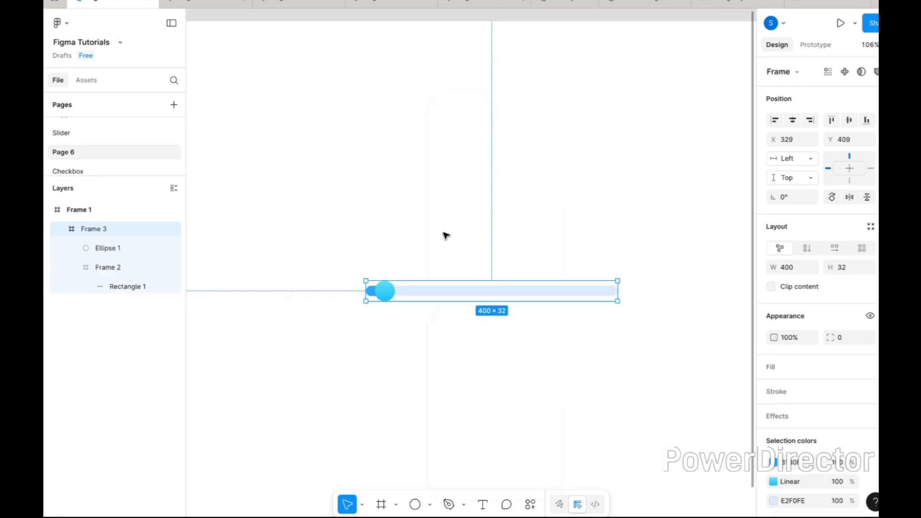
pyautogui.scroll(-1, 446, 235)
pyautogui.moveTo(494, 272); pyautogui.dragTo(498, 320)
pyautogui.click(465, 361)
# Align the circle of the lower slider copy to the right edge of its frame.
pyautogui.scroll(5, 426, 316)
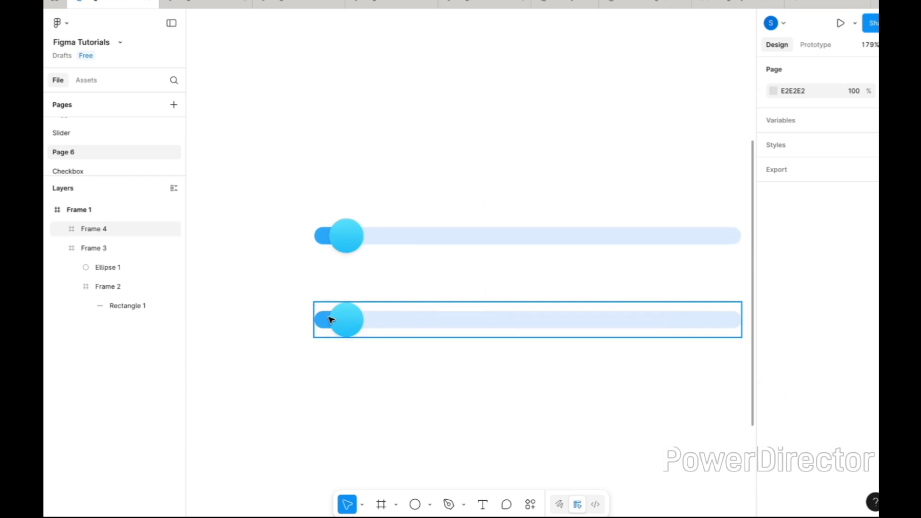
pyautogui.click(331, 320)
pyautogui.doubleClick(346, 320)
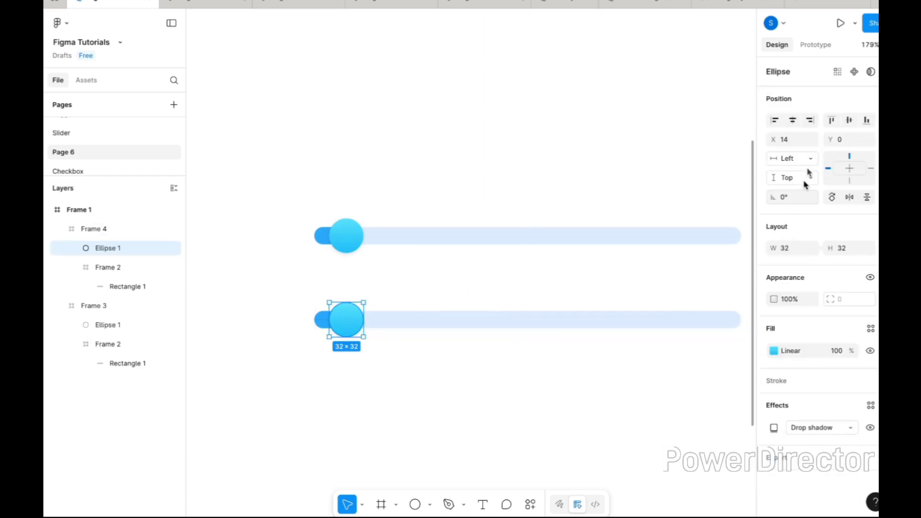
pyautogui.click(811, 122)
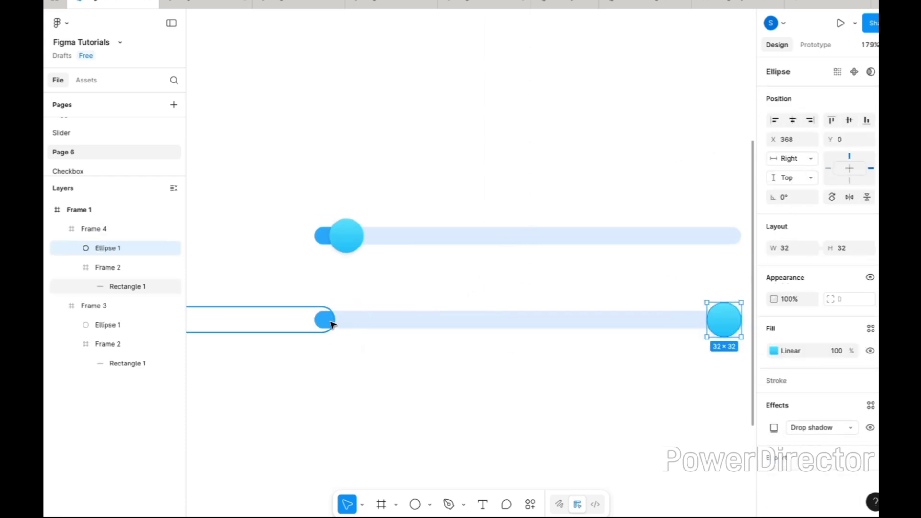
# Align the blue rectangle of the lower slider to the right so it fills the track.
pyautogui.click(330, 322)
pyautogui.click(809, 121)
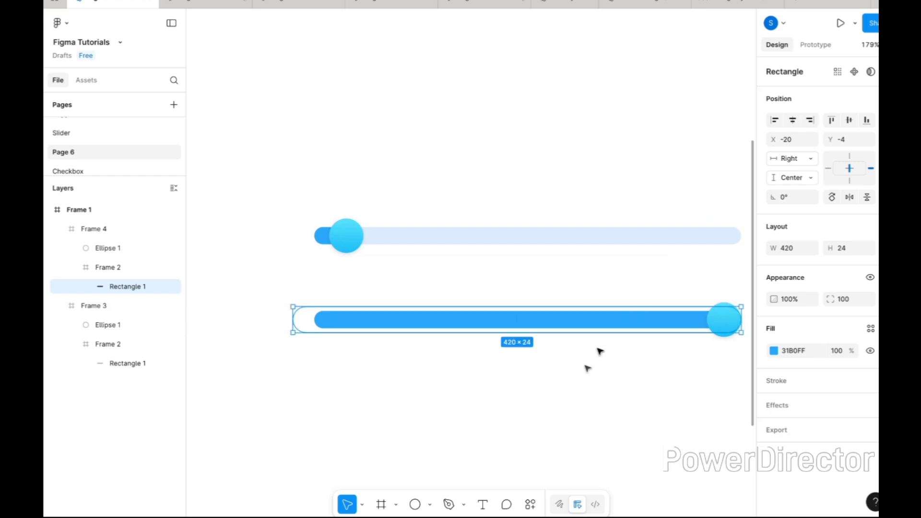
pyautogui.click(577, 382)
# Combine the upper and lower slider frames into a component set.
pyautogui.hscroll(1, 578, 382)
pyautogui.hscroll(1, 577, 381)
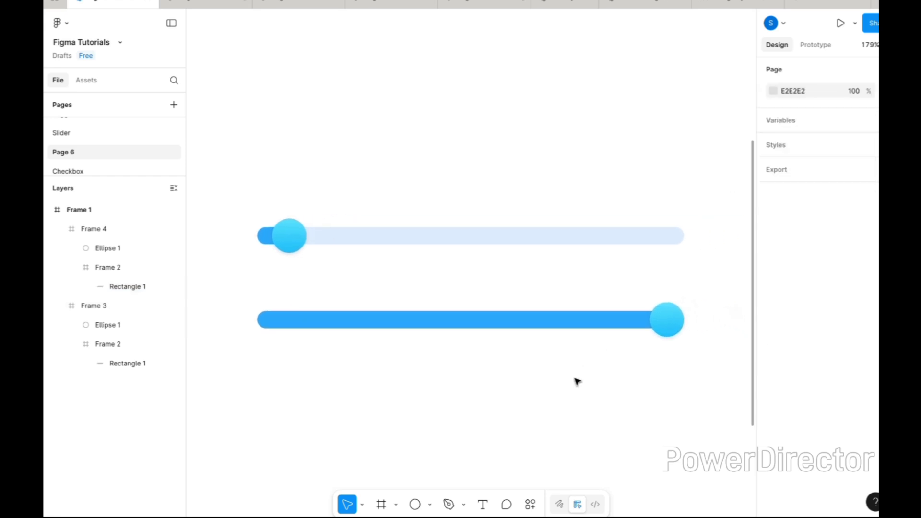
pyautogui.doubleClick(305, 238)
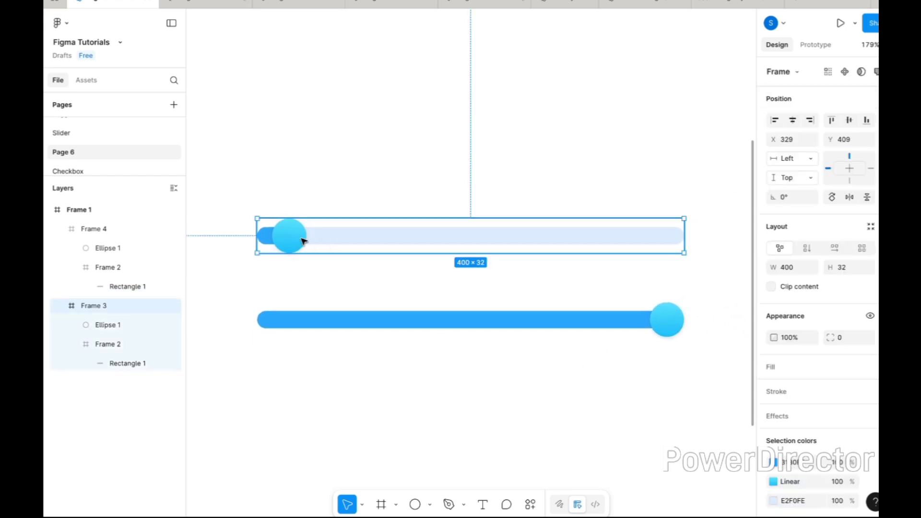
pyautogui.click(364, 274)
pyautogui.click(339, 236)
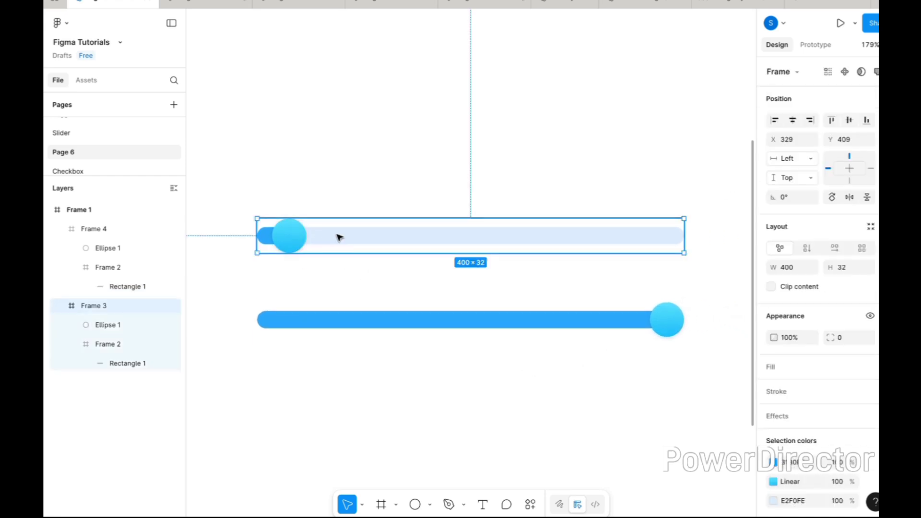
pyautogui.keyDown('shift'); pyautogui.click(471, 330); pyautogui.keyUp('shift')
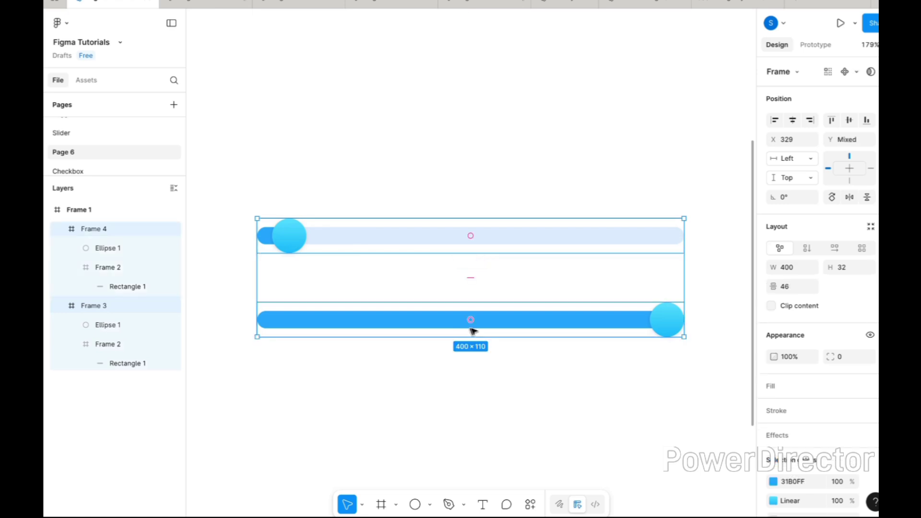
pyautogui.click(857, 72)
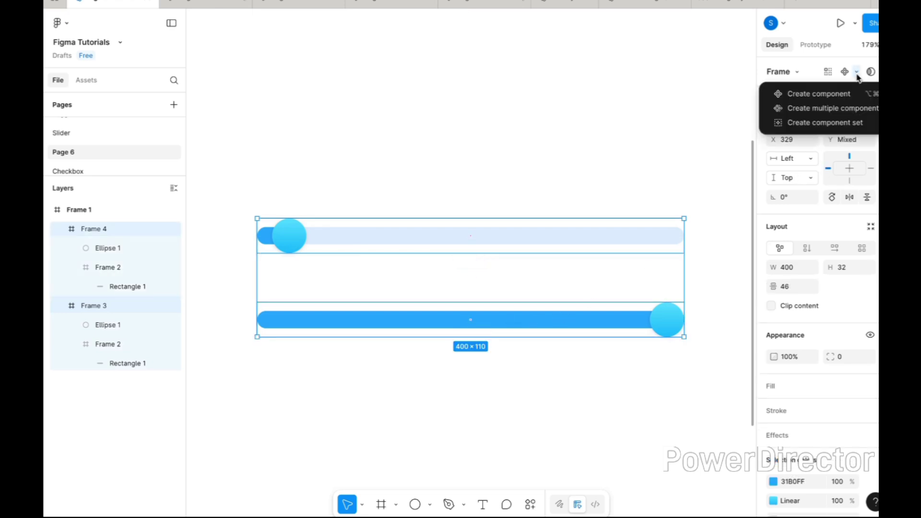
pyautogui.click(847, 124)
# Add a prototype interaction from the upper variant's circle to the lower variant, Frame 4, with the On drag trigger.
pyautogui.scroll(-2, 419, 230)
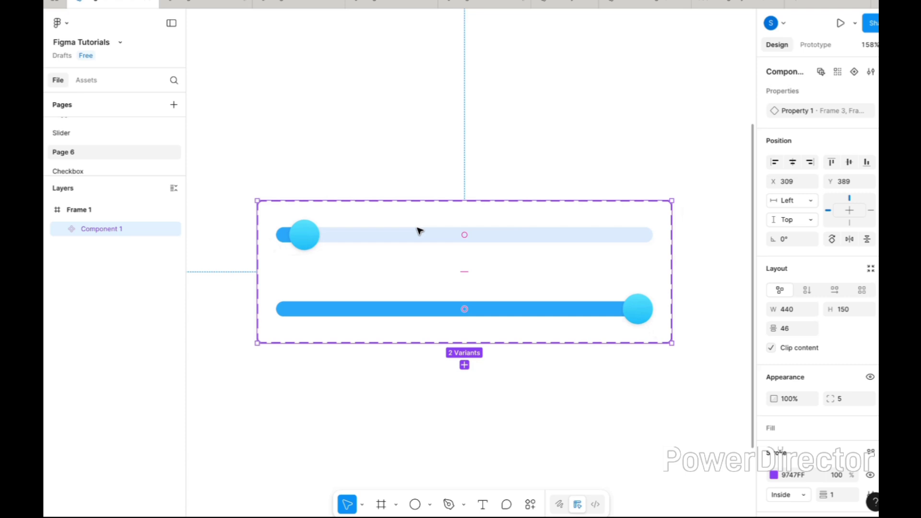
pyautogui.doubleClick(314, 227)
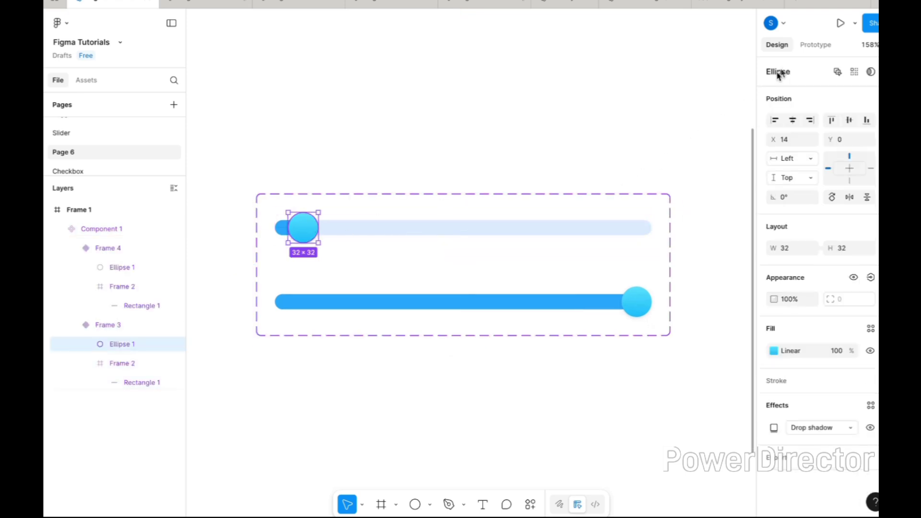
pyautogui.click(802, 48)
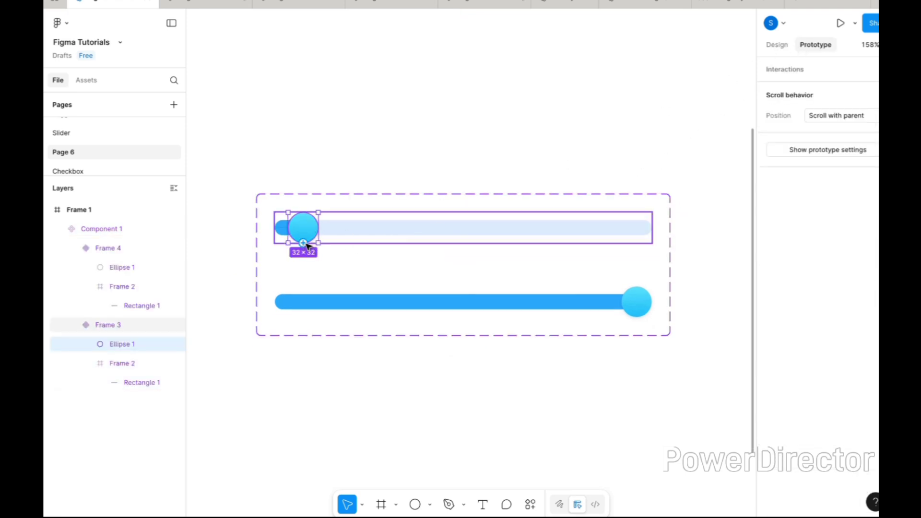
pyautogui.moveTo(305, 244); pyautogui.dragTo(404, 310)
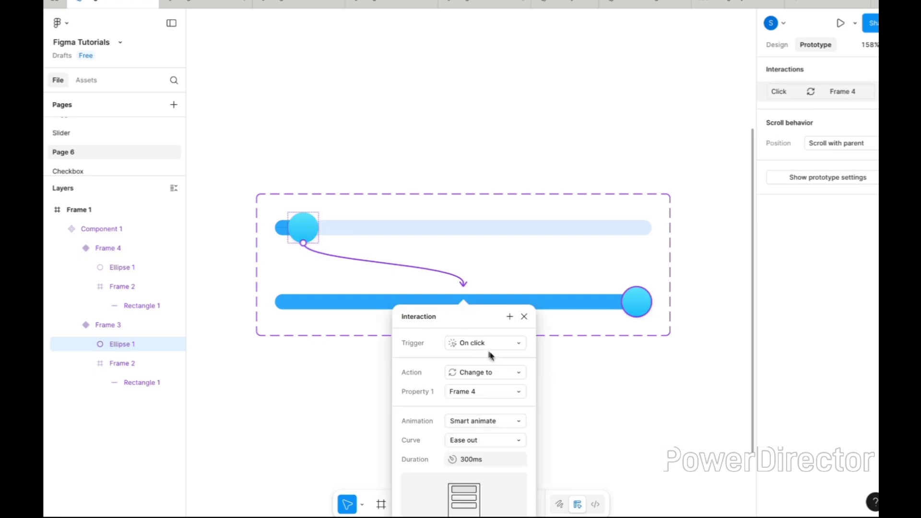
pyautogui.click(495, 344)
pyautogui.click(495, 362)
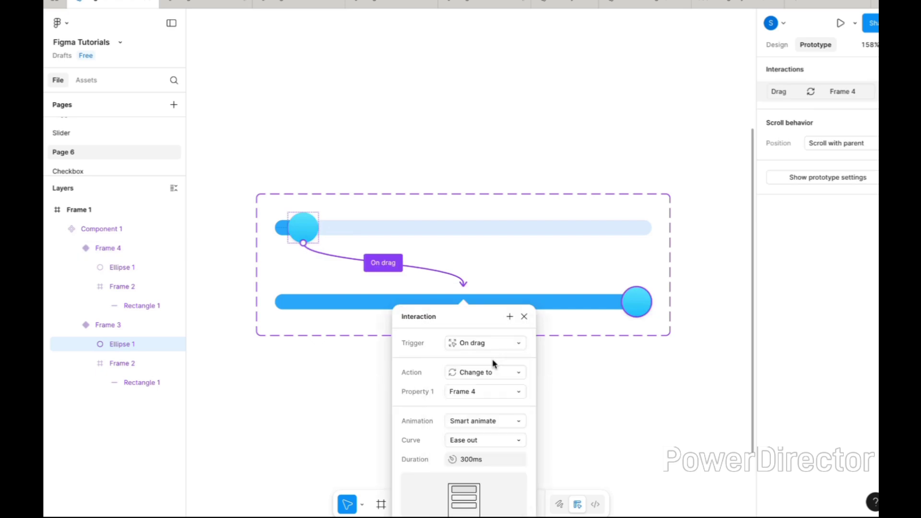
# Add a prototype interaction from the lower variant's circle to the upper variant, Frame 3, with the On drag trigger.
pyautogui.click(648, 305)
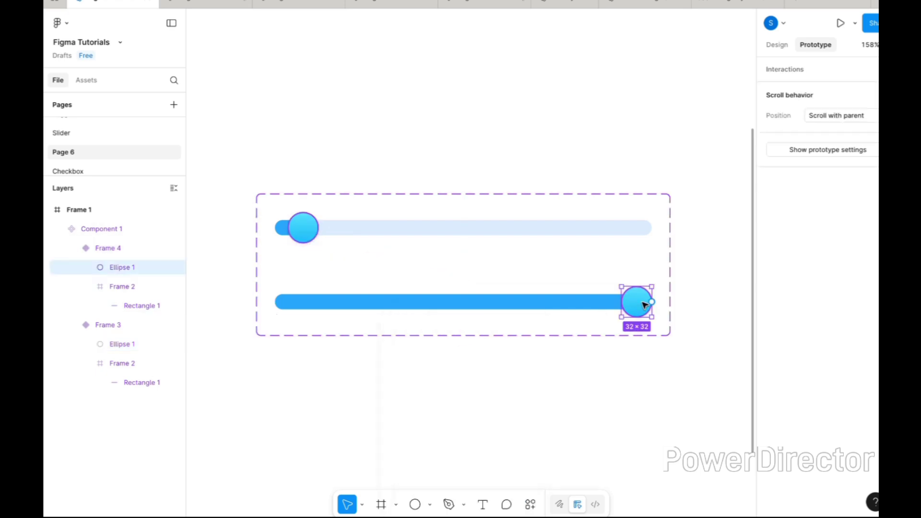
pyautogui.moveTo(653, 304); pyautogui.dragTo(559, 237)
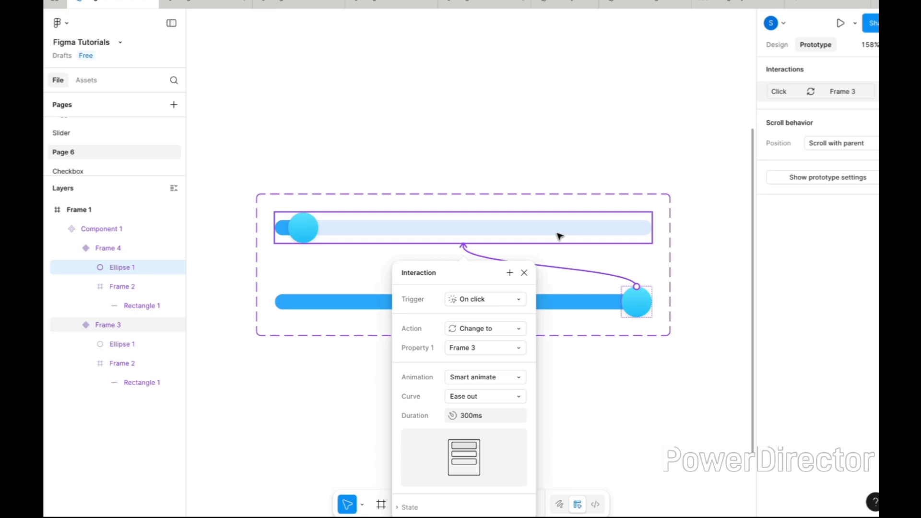
pyautogui.click(499, 299)
pyautogui.click(494, 312)
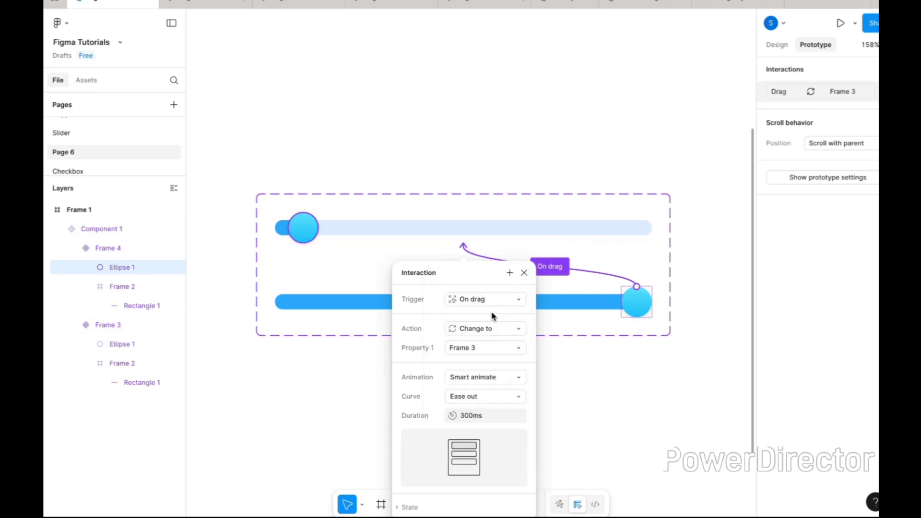
pyautogui.click(459, 149)
# Draw a new frame about 532 × 385 on the empty canvas to the right of Frame 1.
pyautogui.scroll(-5, 463, 146)
pyautogui.scroll(1, 463, 146)
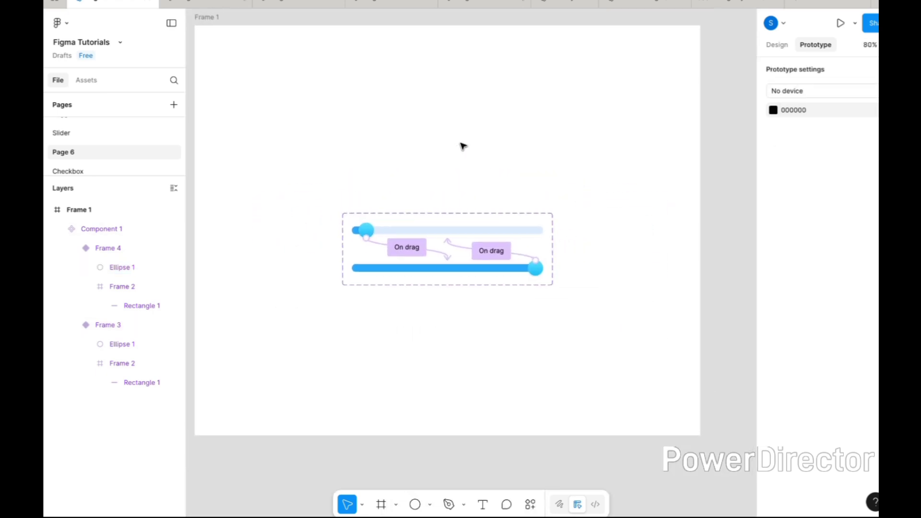
pyautogui.hscroll(7, 463, 146)
pyautogui.click(381, 504)
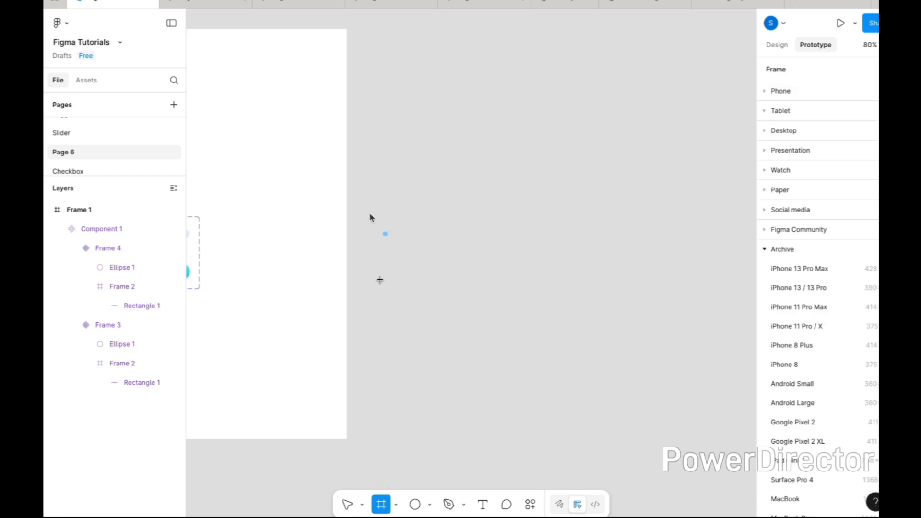
pyautogui.moveTo(373, 160); pyautogui.dragTo(627, 346)
# Copy the upper slider variant and paste it as an instance into the new frame.
pyautogui.hscroll(-6, 436, 245)
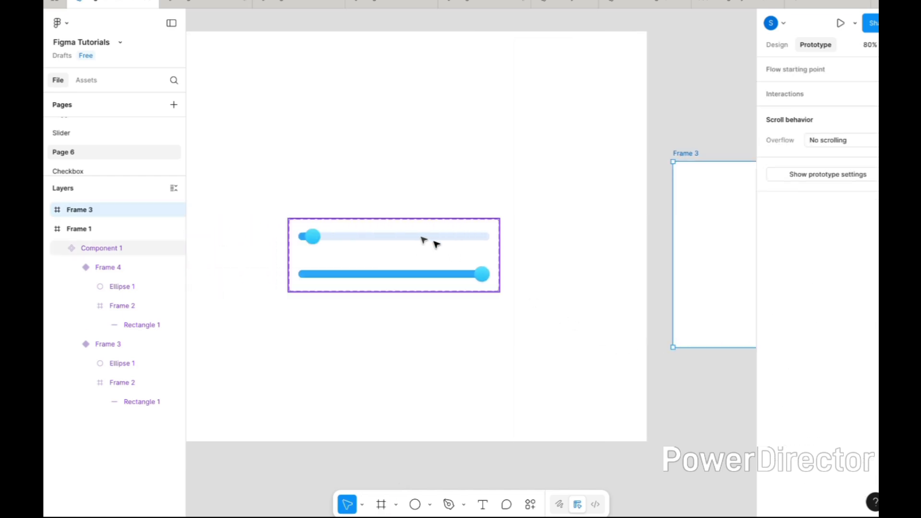
pyautogui.click(418, 238)
pyautogui.hscroll(6, 557, 259)
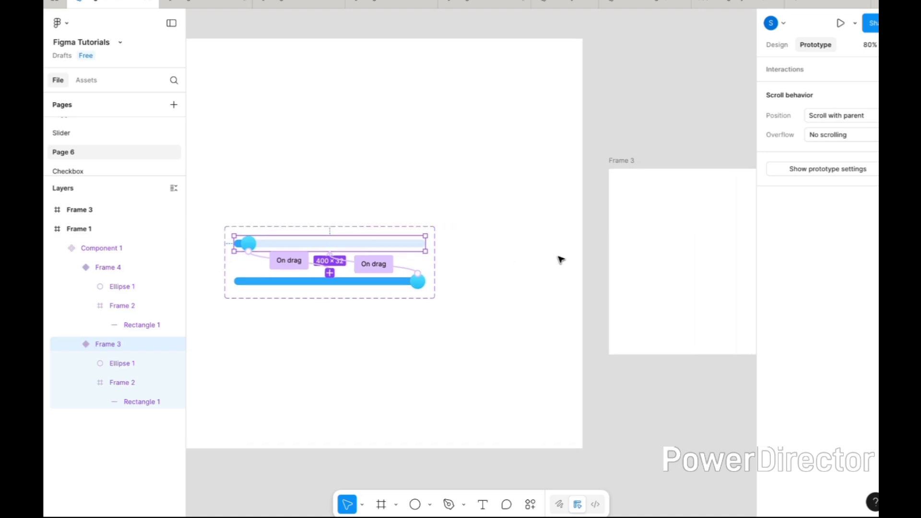
pyautogui.click(371, 162)
pyautogui.hotkey('ctrl', 'v')
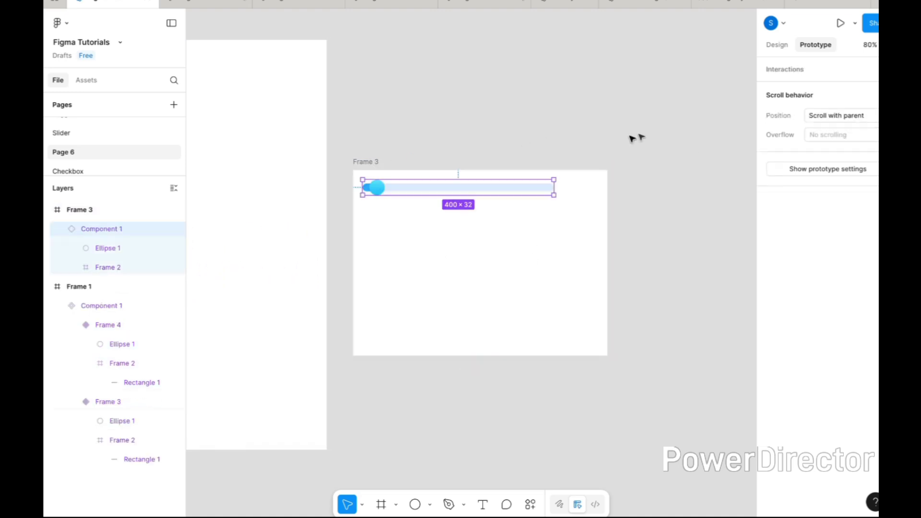
# Center the slider instance horizontally and vertically within the new frame.
pyautogui.click(778, 44)
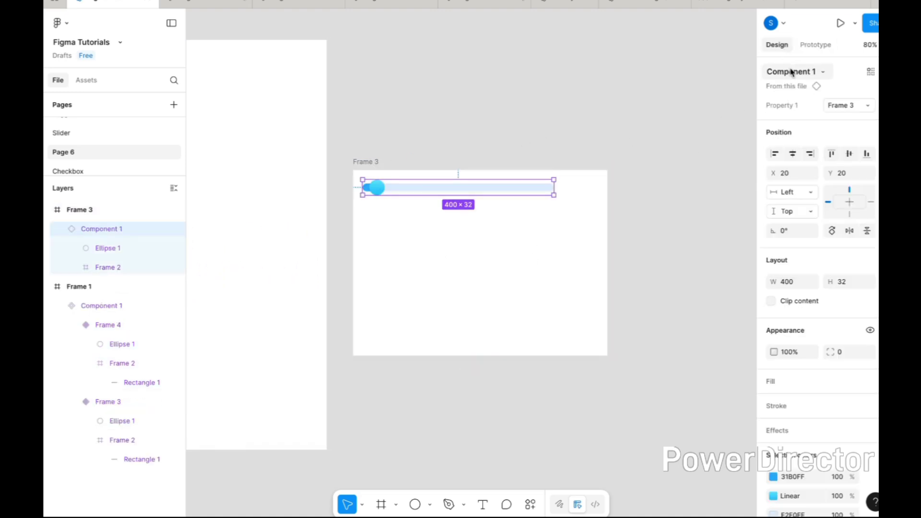
pyautogui.click(799, 157)
pyautogui.click(849, 153)
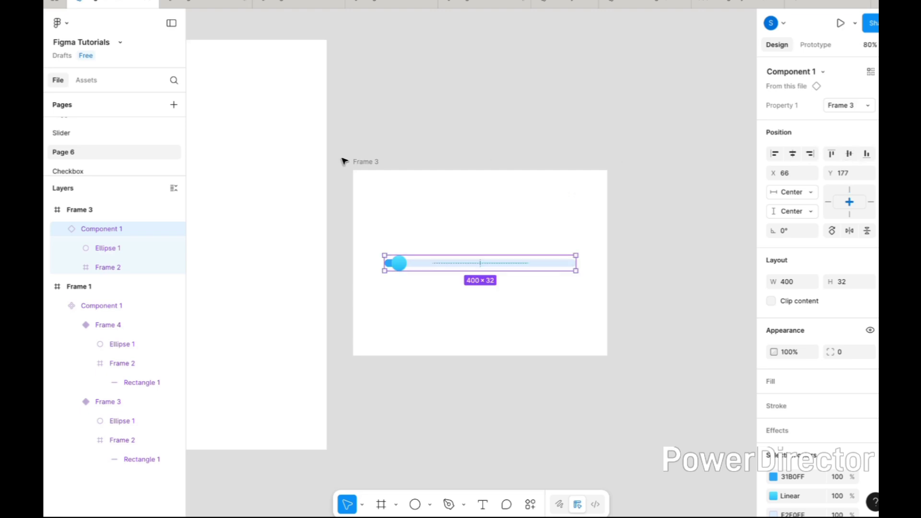
# Preview the new frame as a prototype and test sliding the handle from the start of the track to its right end.
pyautogui.click(363, 163)
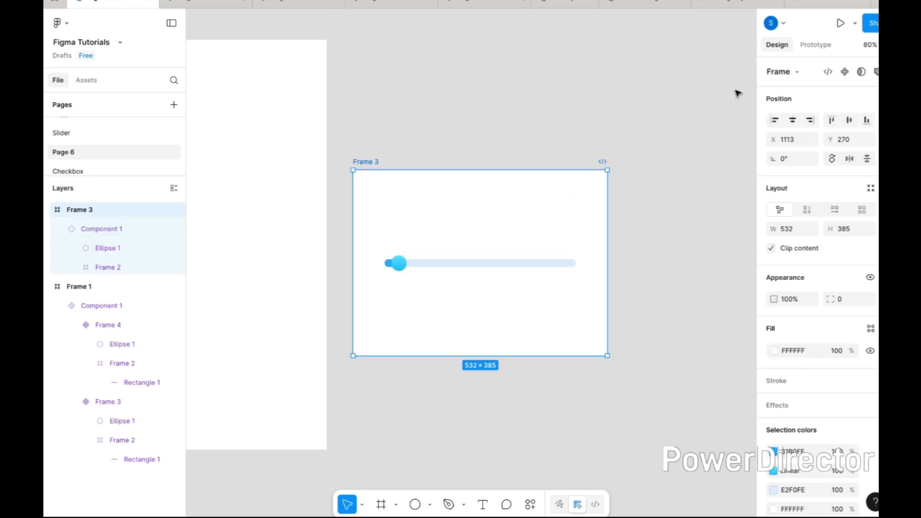
pyautogui.click(839, 24)
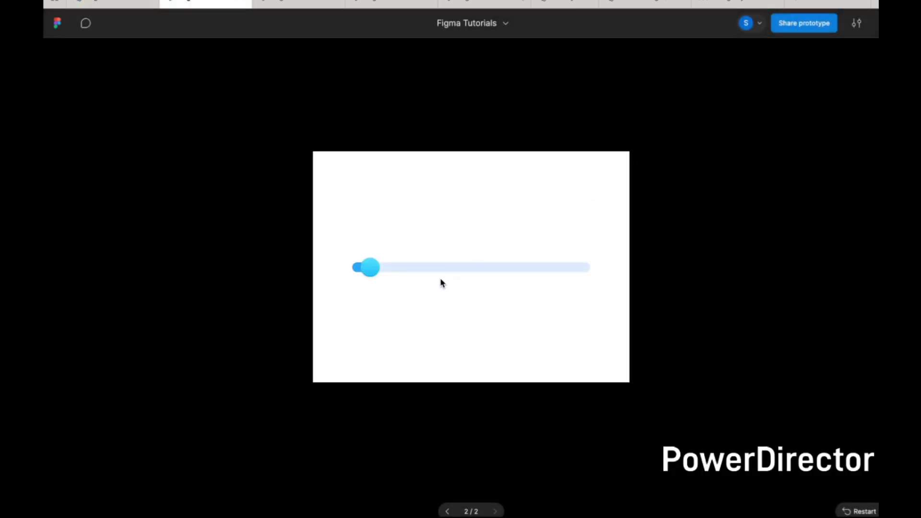
pyautogui.moveTo(370, 269); pyautogui.dragTo(597, 286)
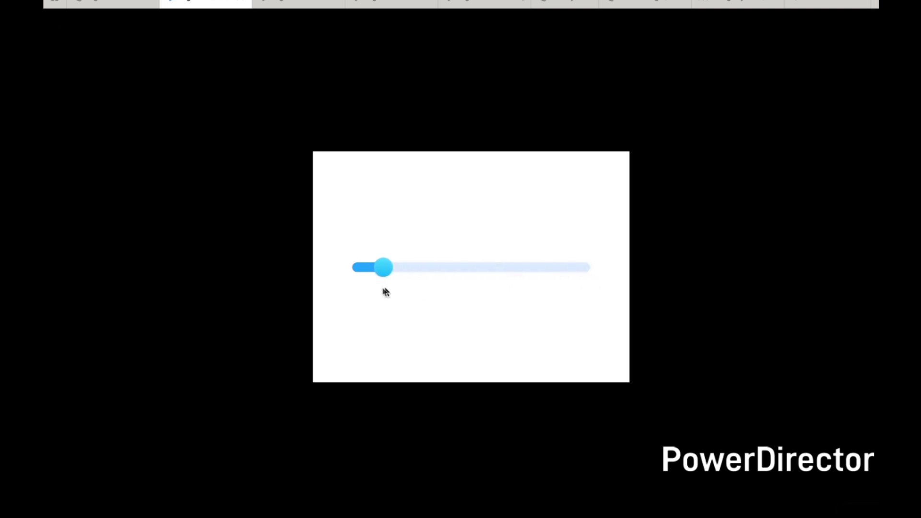